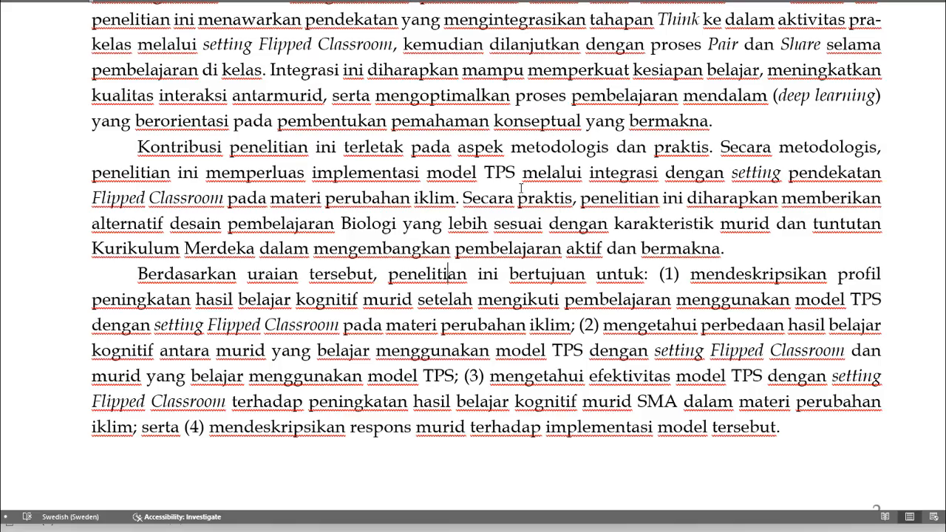
Switch to Mendeley Desktop and examine the bibliographic details of the article "Conceptual problem solving in high school physics".
{"action": "scroll", "coordinate": [515, 222], "scroll_direction": "up", "scroll_amount": 2}
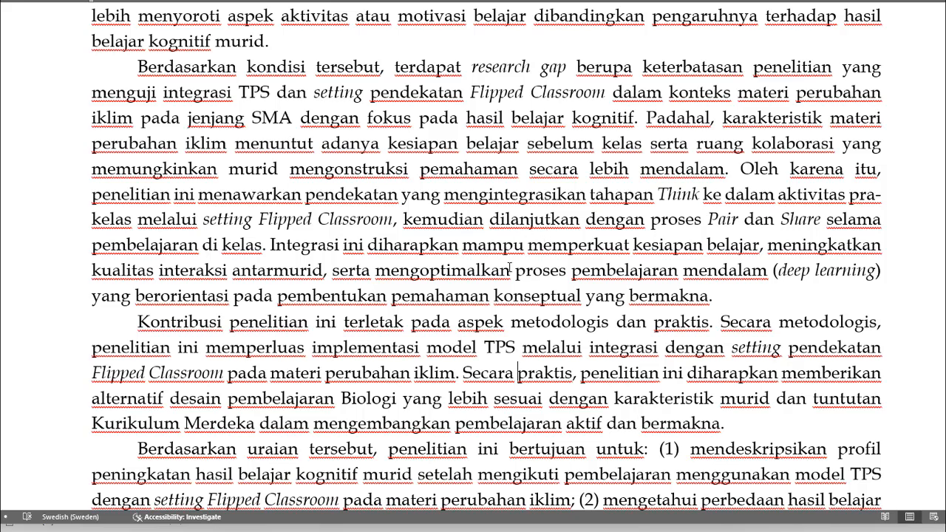
{"action": "scroll", "coordinate": [490, 288], "scroll_direction": "down", "scroll_amount": 1}
{"action": "scroll", "coordinate": [482, 303], "scroll_direction": "down", "scroll_amount": 5}
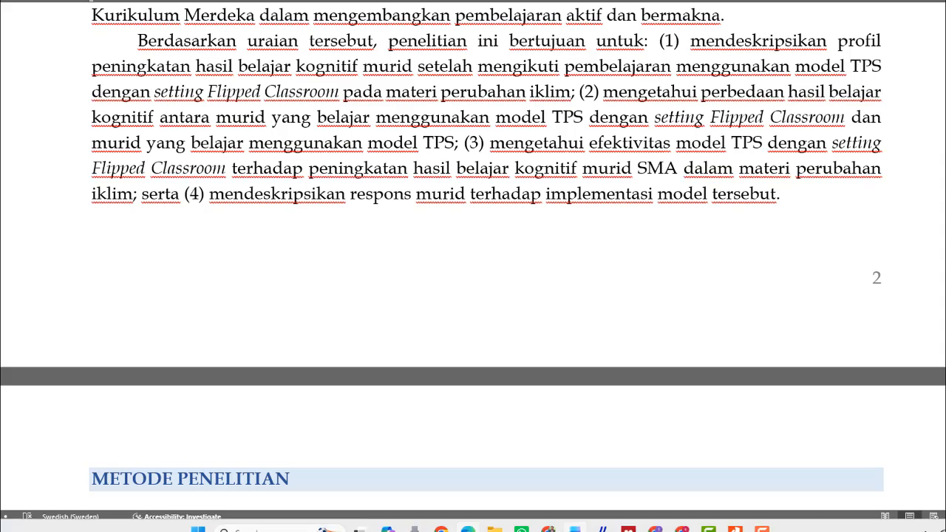
{"action": "left_click", "coordinate": [628, 529]}
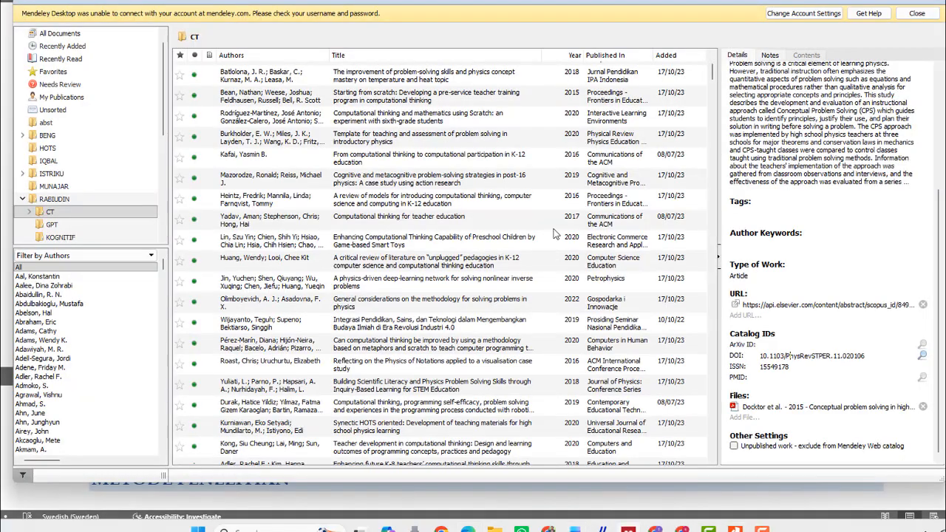
{"action": "scroll", "coordinate": [281, 122], "scroll_direction": "up", "scroll_amount": 2}
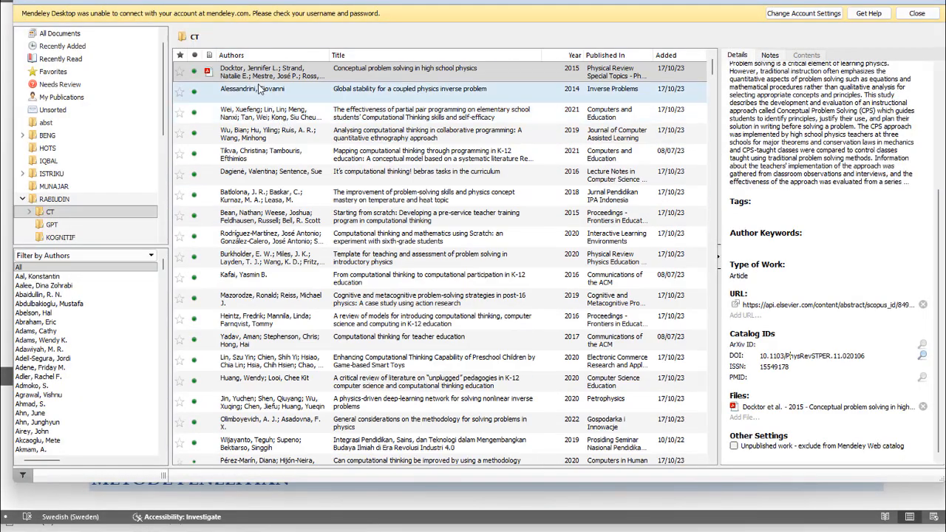
{"action": "scroll", "coordinate": [850, 224], "scroll_direction": "up", "scroll_amount": 3}
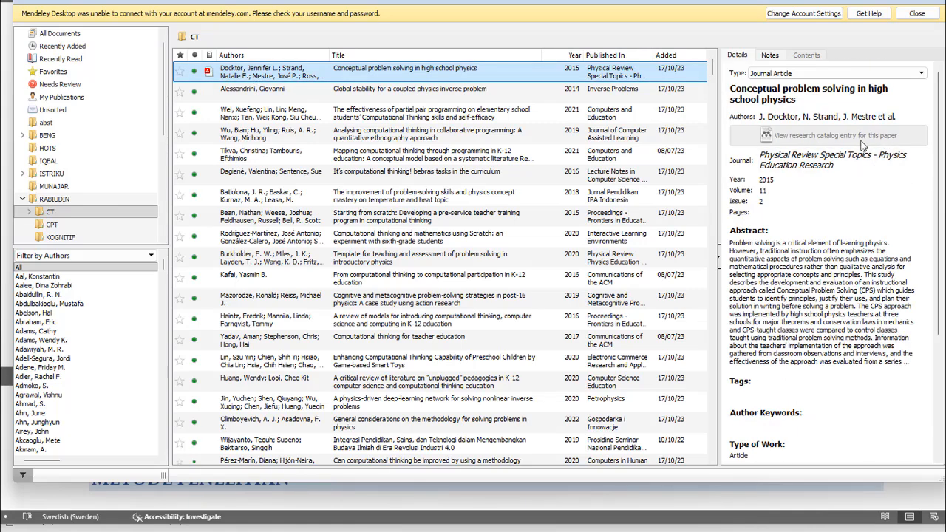
{"action": "left_click", "coordinate": [786, 90]}
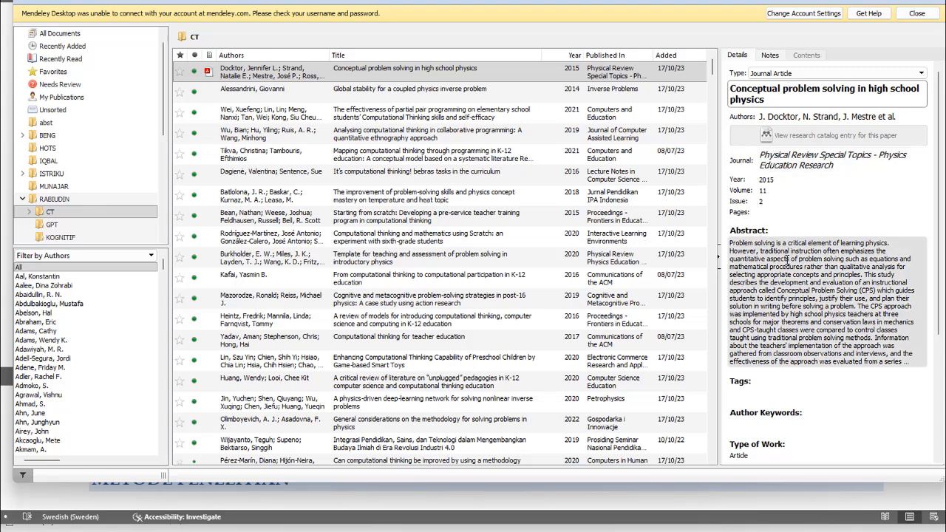
{"action": "scroll", "coordinate": [753, 222], "scroll_direction": "down", "scroll_amount": 5}
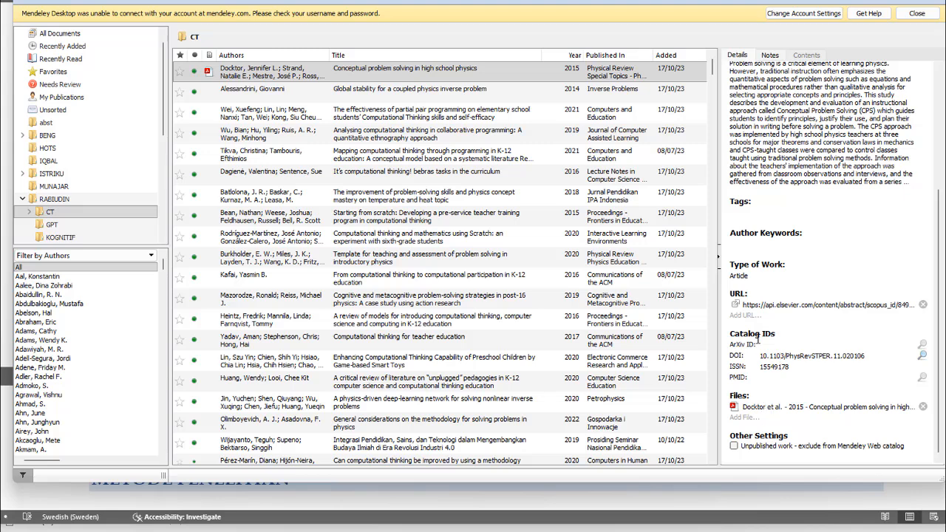
{"action": "right_click", "coordinate": [330, 67]}
{"action": "left_click", "coordinate": [350, 78]}
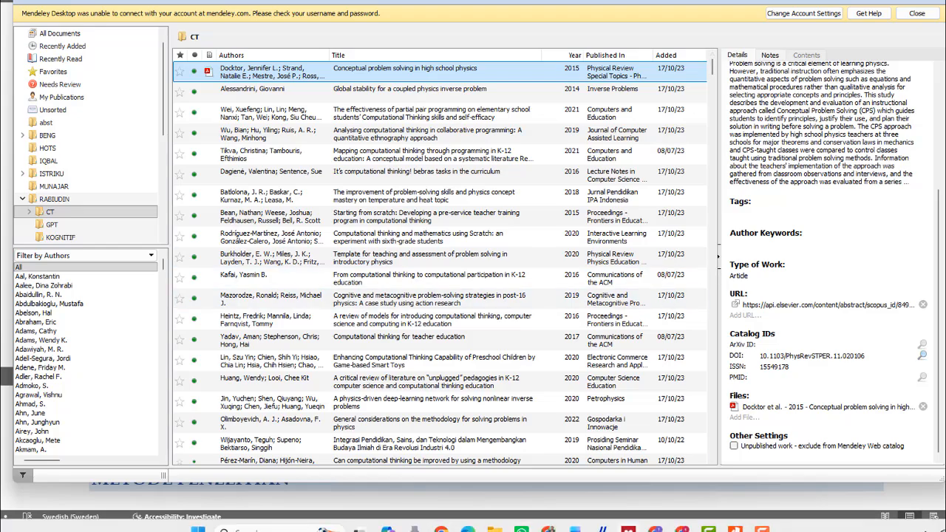
Return to the Word article and review its in-text citations and the entries under DAFTAR PUSTAKA.
{"action": "left_click", "coordinate": [628, 529]}
{"action": "scroll", "coordinate": [518, 199], "scroll_direction": "up", "scroll_amount": 3}
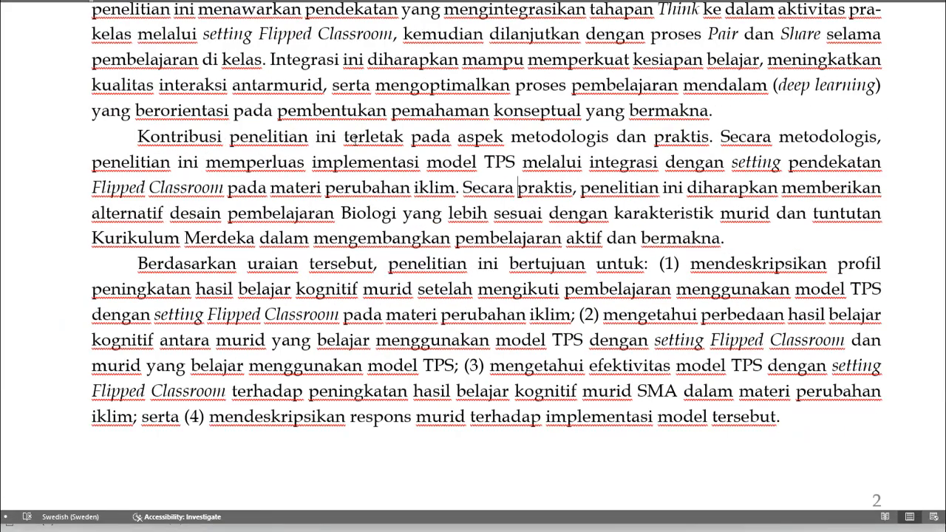
{"action": "scroll", "coordinate": [368, 174], "scroll_direction": "up", "scroll_amount": 4}
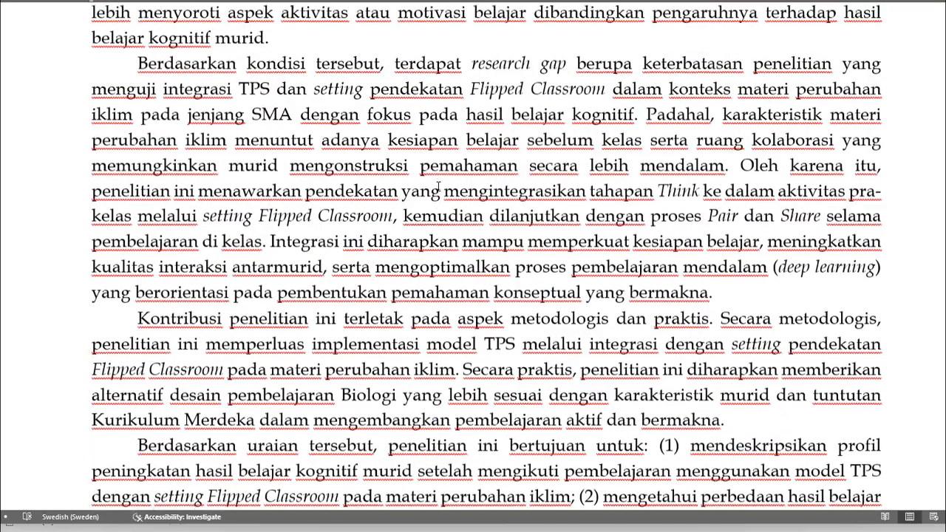
{"action": "scroll", "coordinate": [576, 235], "scroll_direction": "down", "scroll_amount": 2}
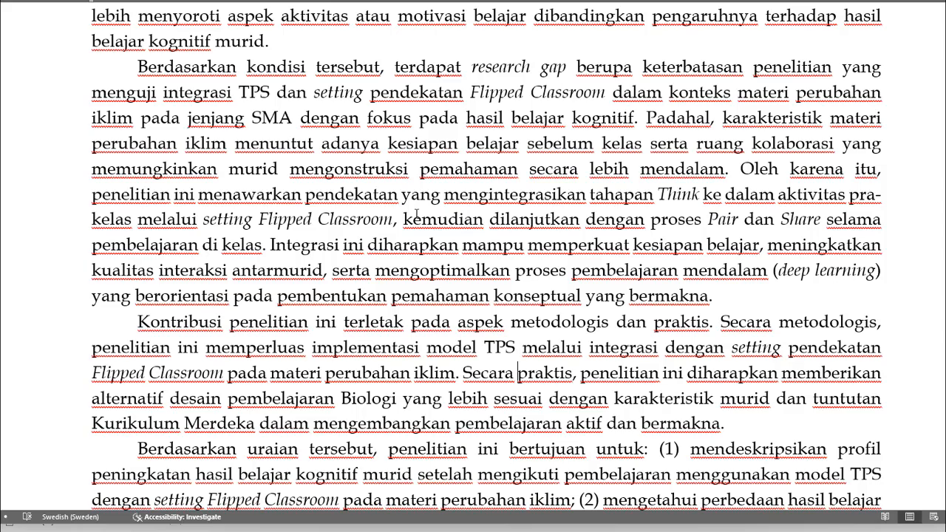
{"action": "scroll", "coordinate": [416, 214], "scroll_direction": "up", "scroll_amount": 9}
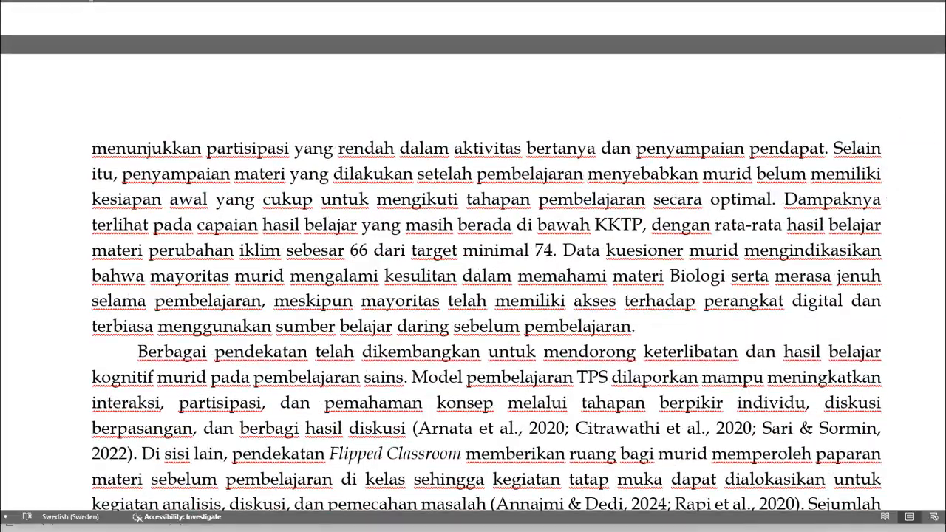
{"action": "scroll", "coordinate": [382, 150], "scroll_direction": "down", "scroll_amount": 20}
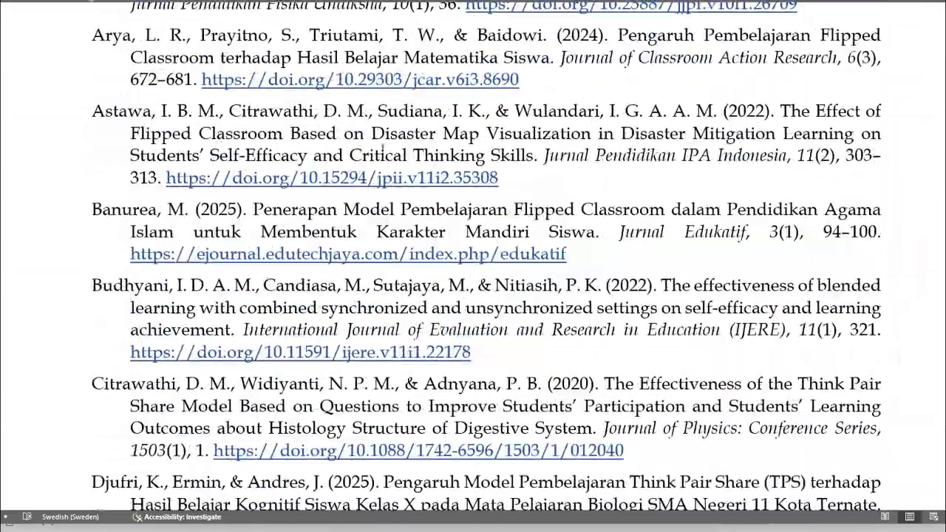
{"action": "scroll", "coordinate": [382, 150], "scroll_direction": "up", "scroll_amount": 14}
{"action": "scroll", "coordinate": [131, 98], "scroll_direction": "down", "scroll_amount": 5}
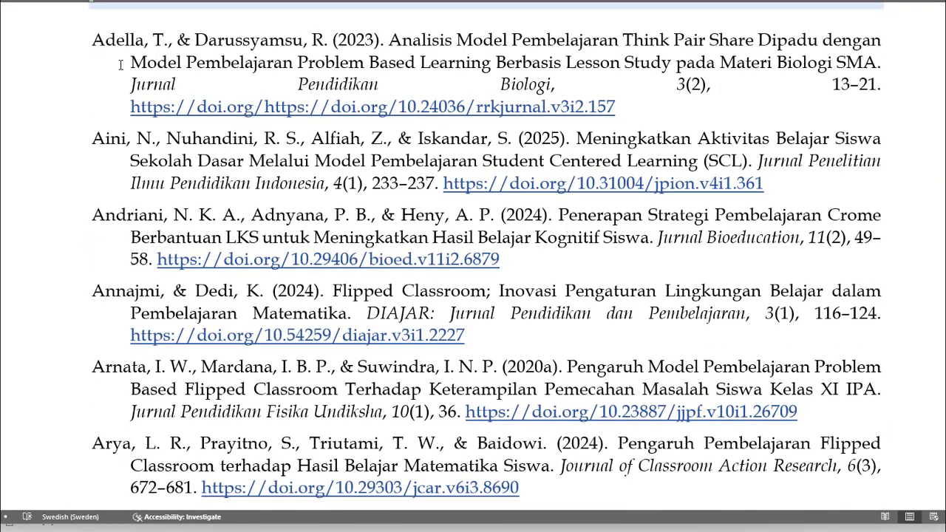
{"action": "scroll", "coordinate": [122, 71], "scroll_direction": "down", "scroll_amount": 8}
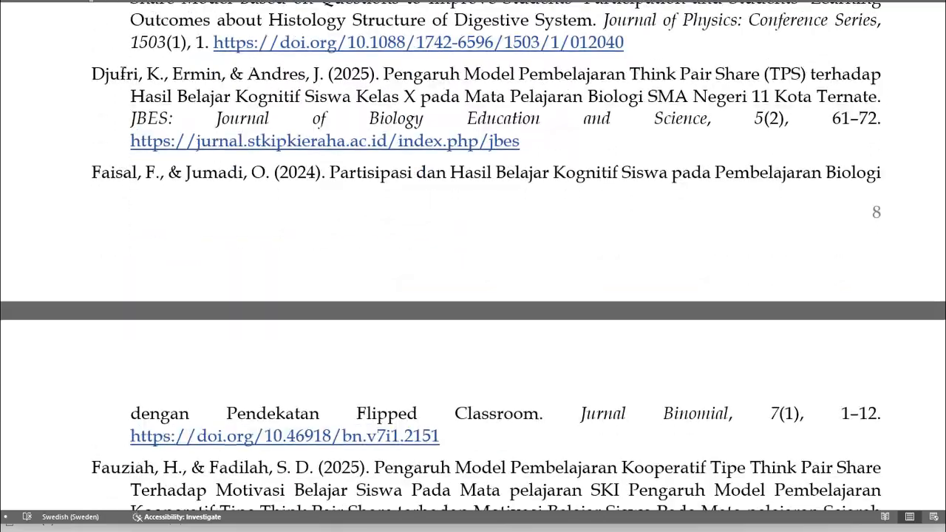
{"action": "scroll", "coordinate": [123, 72], "scroll_direction": "up", "scroll_amount": 10}
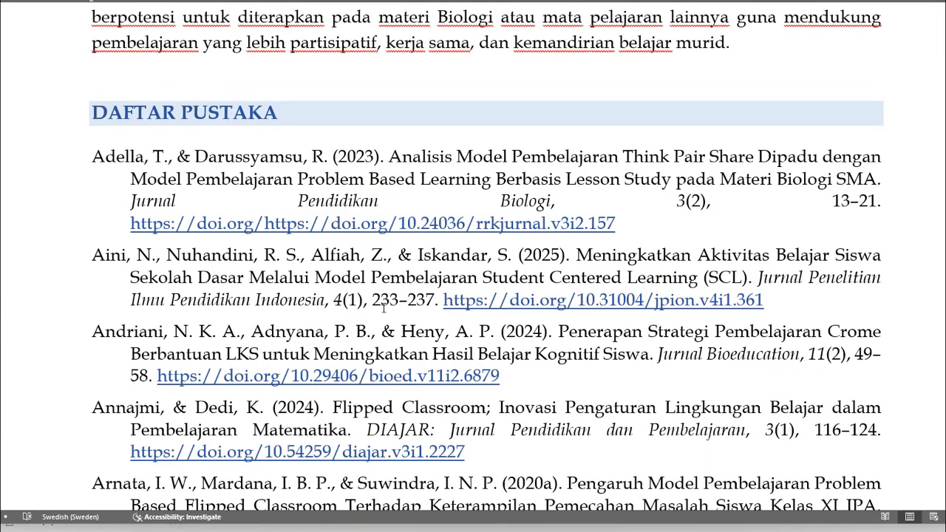
{"action": "scroll", "coordinate": [395, 309], "scroll_direction": "down", "scroll_amount": 5}
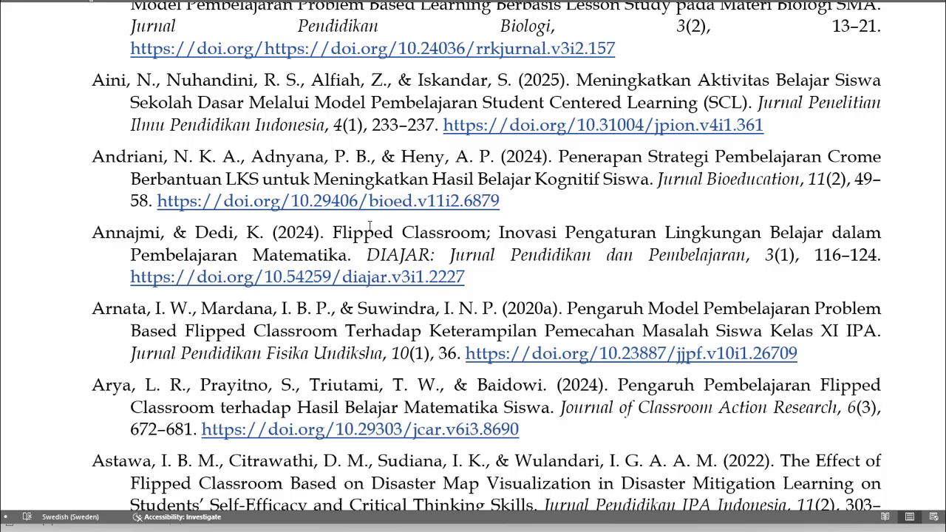
{"action": "scroll", "coordinate": [370, 226], "scroll_direction": "up", "scroll_amount": 3}
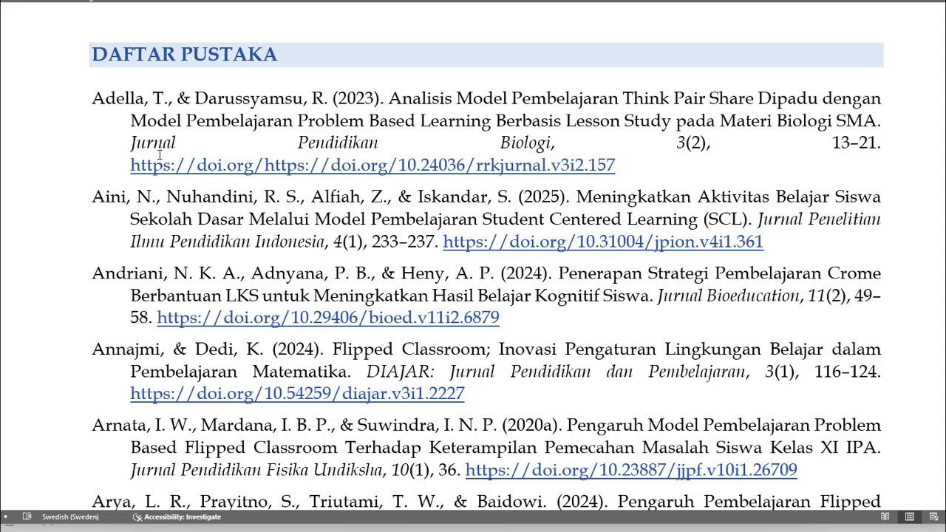
Bookmark the first author's surname in the first DAFTAR PUSTAKA entry, using that surname as the bookmark name.
{"action": "left_click_drag", "start_coordinate": [94, 96], "coordinate": [145, 100]}
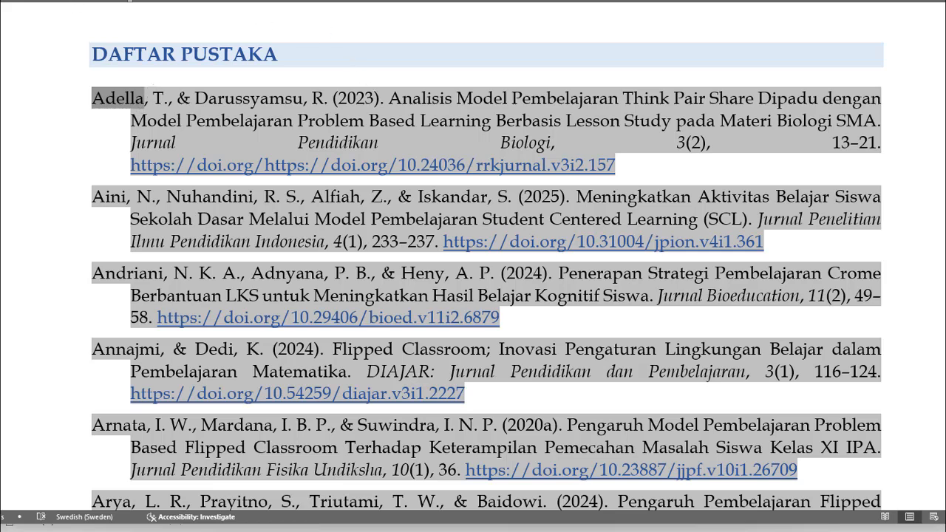
{"action": "key", "text": "ctrl+shift+F5"}
{"action": "left_click", "coordinate": [382, 92]}
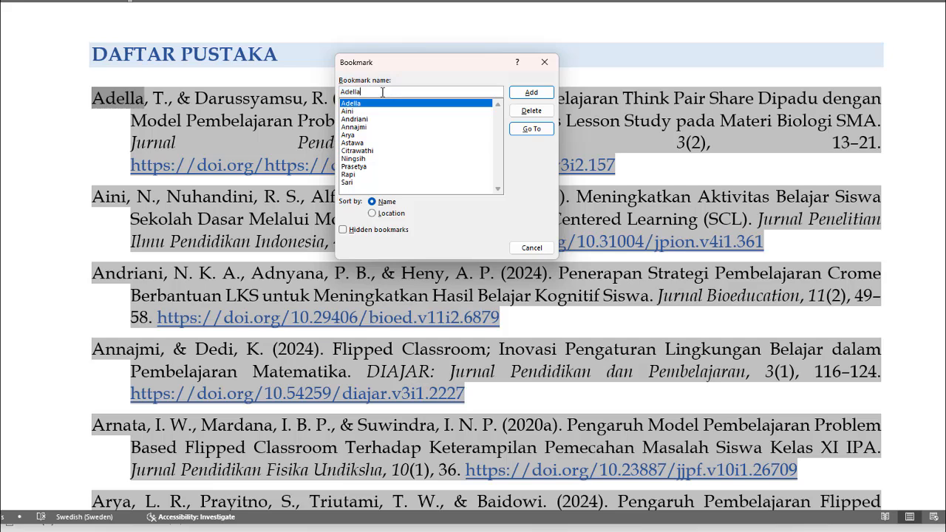
{"action": "double_click", "coordinate": [382, 91]}
{"action": "left_click", "coordinate": [532, 95]}
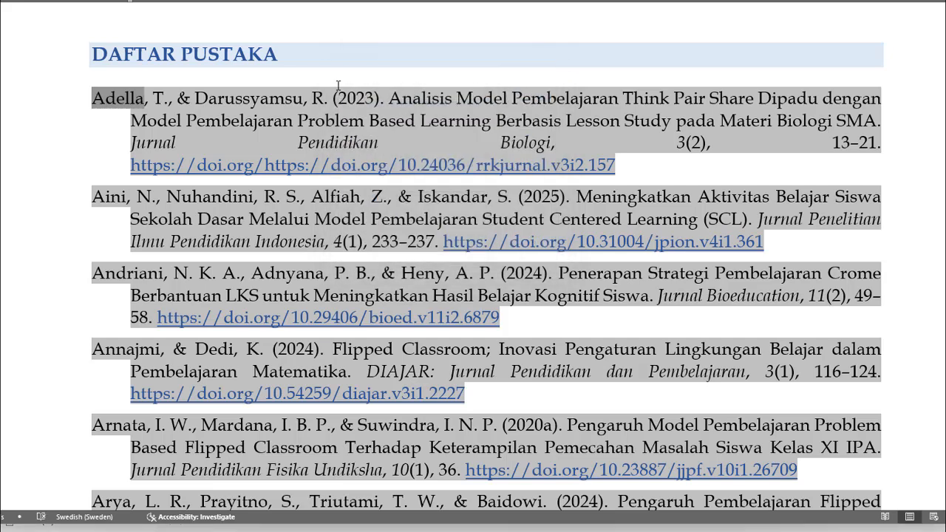
Bookmark the first author's surname in the second DAFTAR PUSTAKA entry, using that surname as the bookmark name.
{"action": "left_click", "coordinate": [118, 195]}
{"action": "left_click_drag", "start_coordinate": [115, 197], "coordinate": [96, 200]}
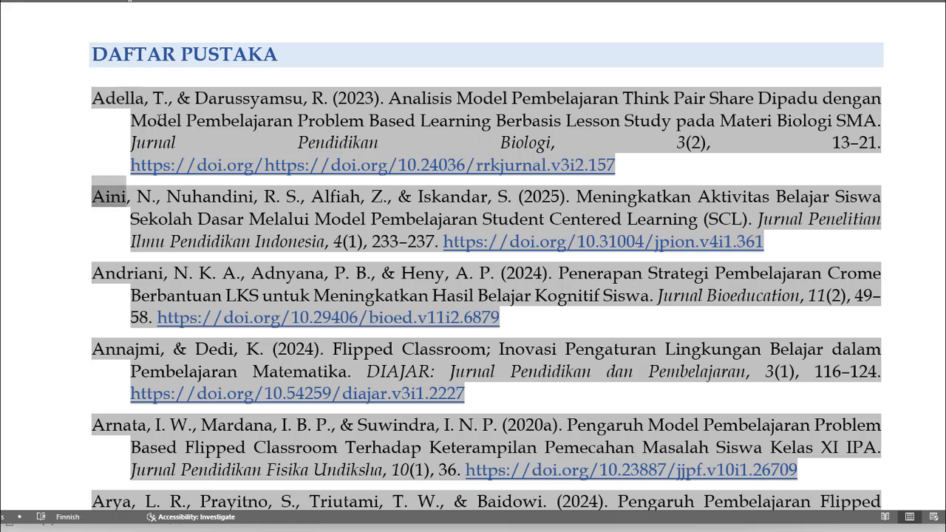
{"action": "key", "text": "ctrl+shift+F5"}
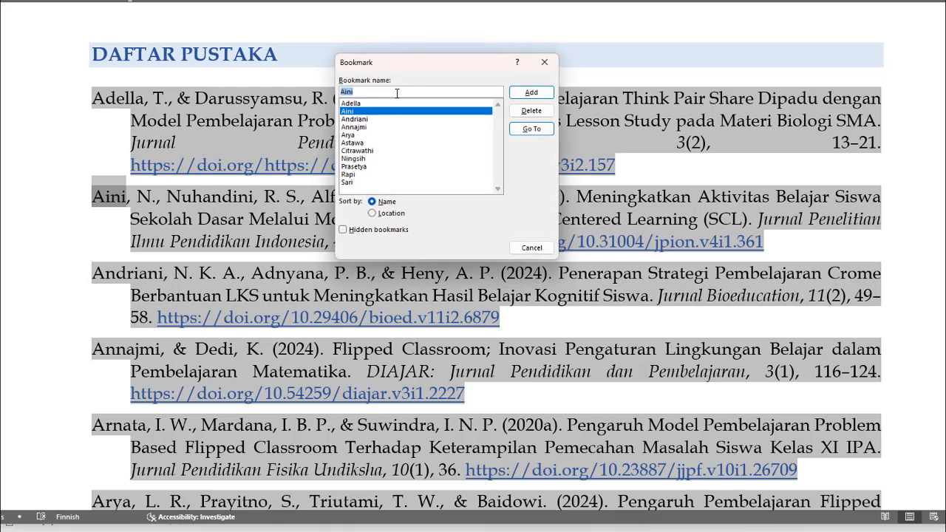
{"action": "left_click", "coordinate": [385, 87]}
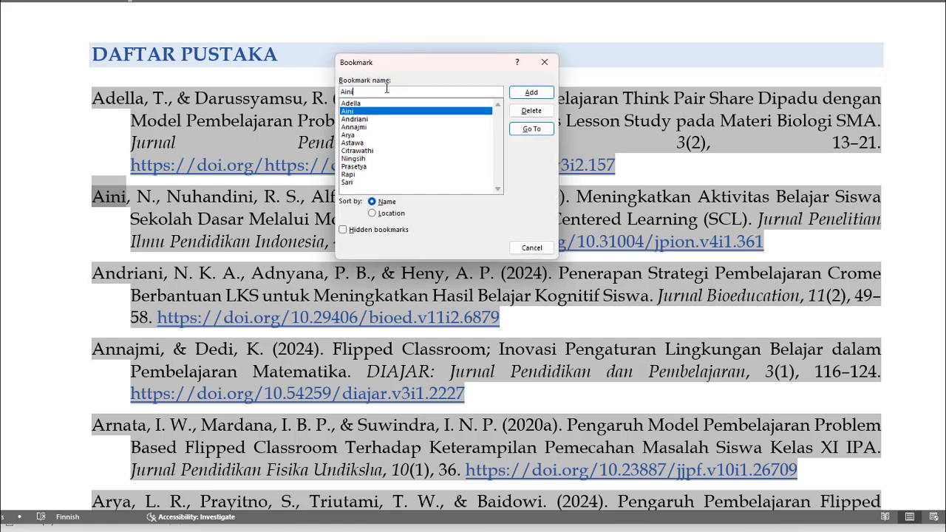
{"action": "left_click", "coordinate": [532, 93]}
Remove the hyperlinks from the citation years 2020 and 2024 in the first paragraph of the PENDAHULUAN section.
{"action": "scroll", "coordinate": [190, 171], "scroll_direction": "down", "scroll_amount": 20}
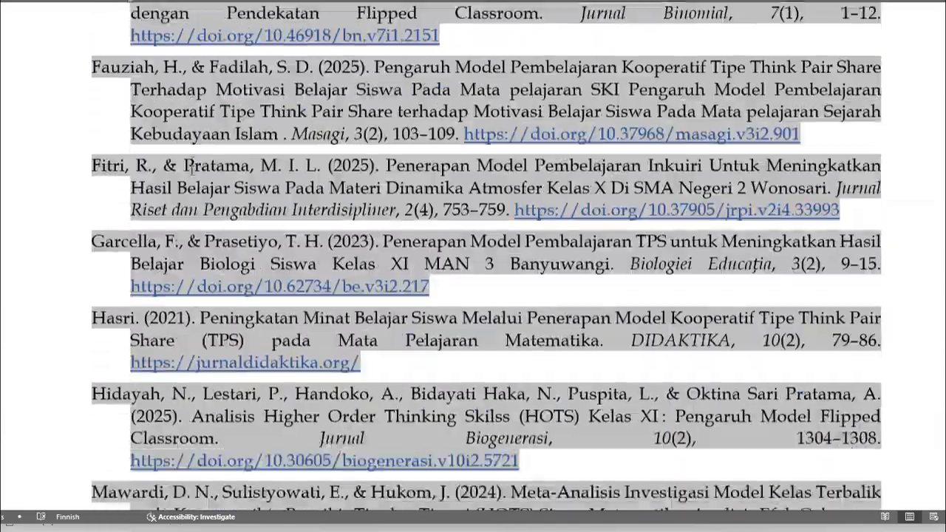
{"action": "scroll", "coordinate": [191, 170], "scroll_direction": "up", "scroll_amount": 15}
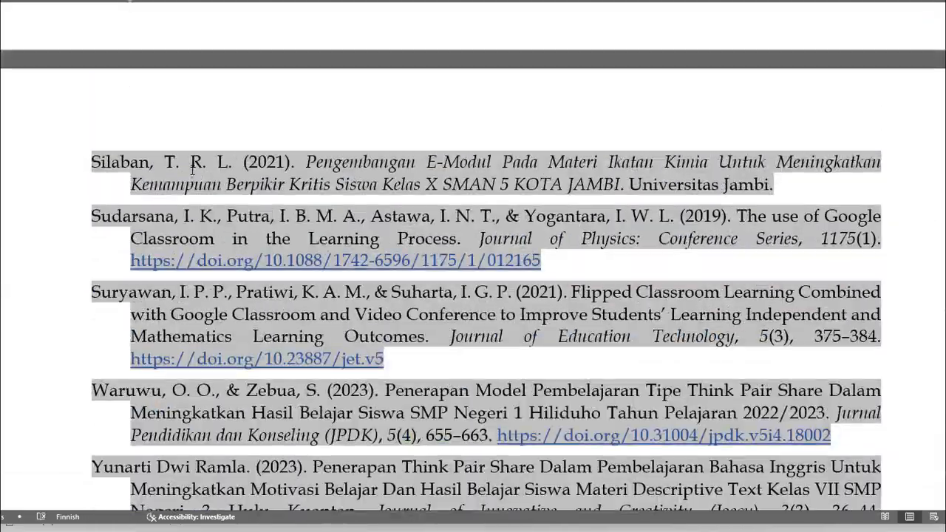
{"action": "scroll", "coordinate": [194, 171], "scroll_direction": "up", "scroll_amount": 15}
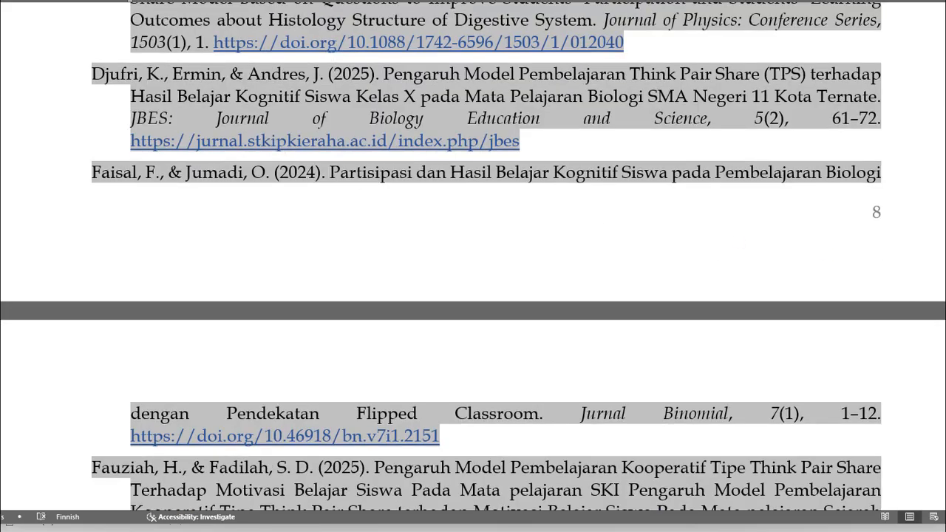
{"action": "scroll", "coordinate": [473, 255], "scroll_direction": "up", "scroll_amount": 20}
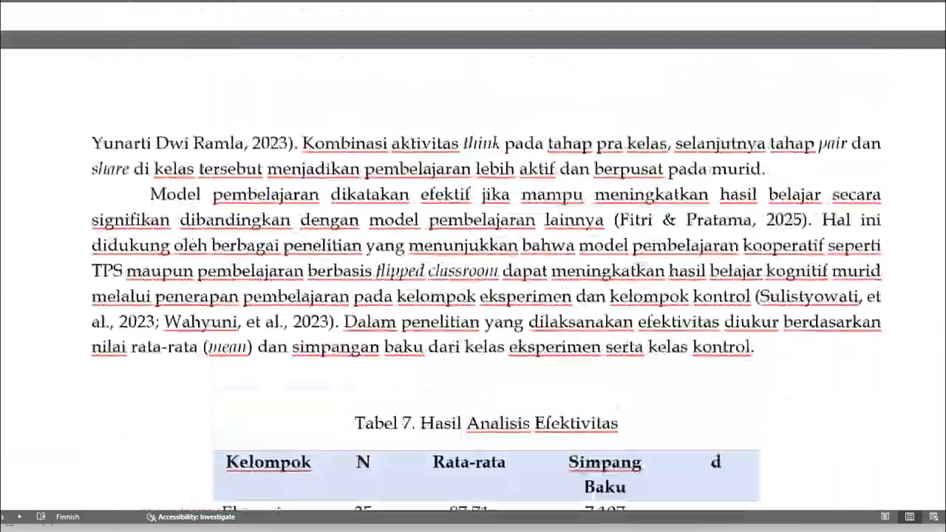
{"action": "scroll", "coordinate": [472, 266], "scroll_direction": "up", "scroll_amount": 20}
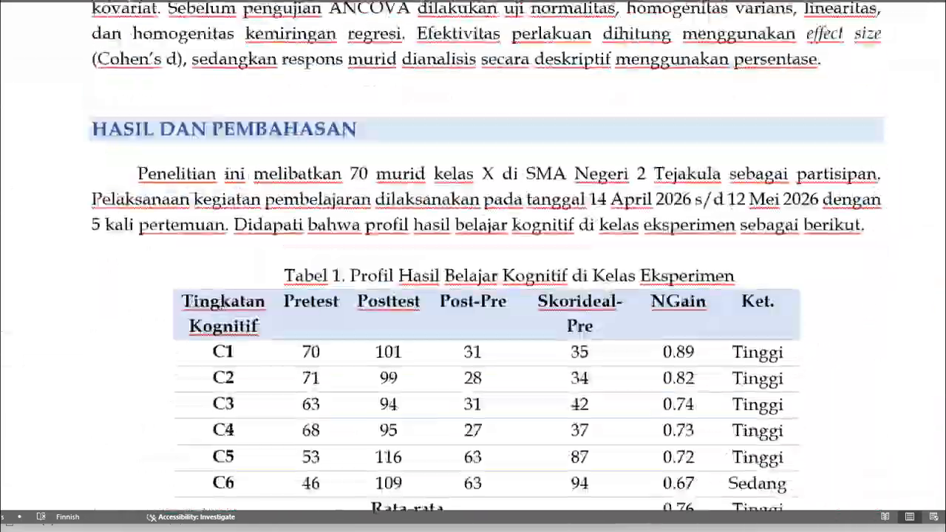
{"action": "scroll", "coordinate": [472, 266], "scroll_direction": "up", "scroll_amount": 20}
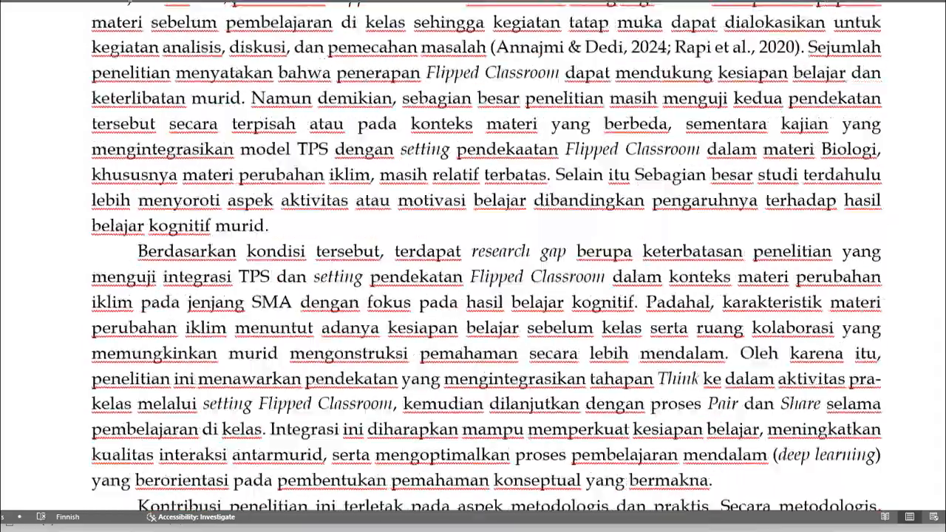
{"action": "scroll", "coordinate": [390, 260], "scroll_direction": "up", "scroll_amount": 12}
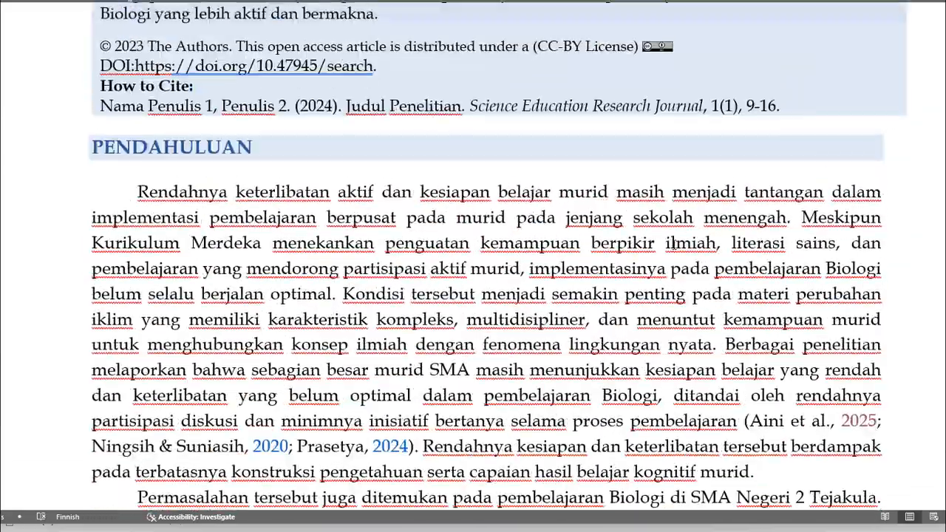
{"action": "scroll", "coordinate": [389, 260], "scroll_direction": "down", "scroll_amount": 3}
{"action": "left_click", "coordinate": [270, 272]}
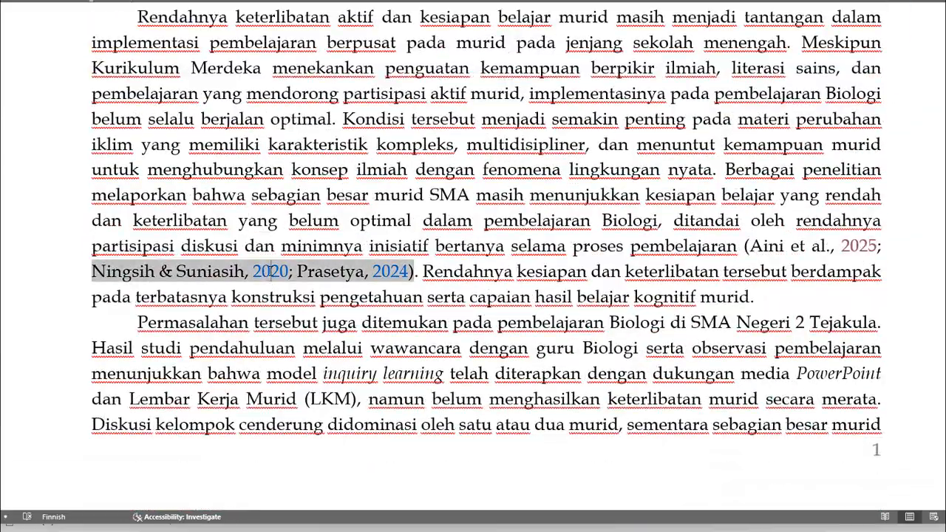
{"action": "right_click", "coordinate": [271, 272]}
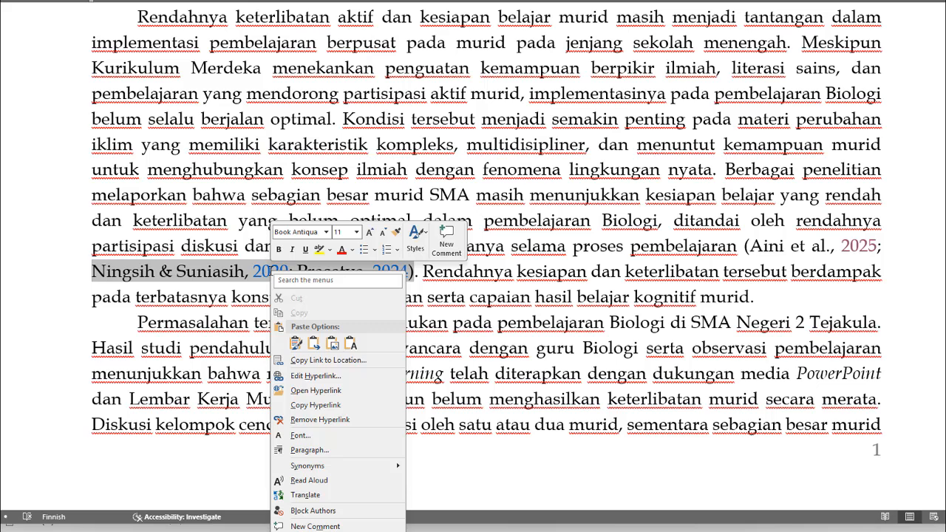
{"action": "left_click", "coordinate": [304, 420]}
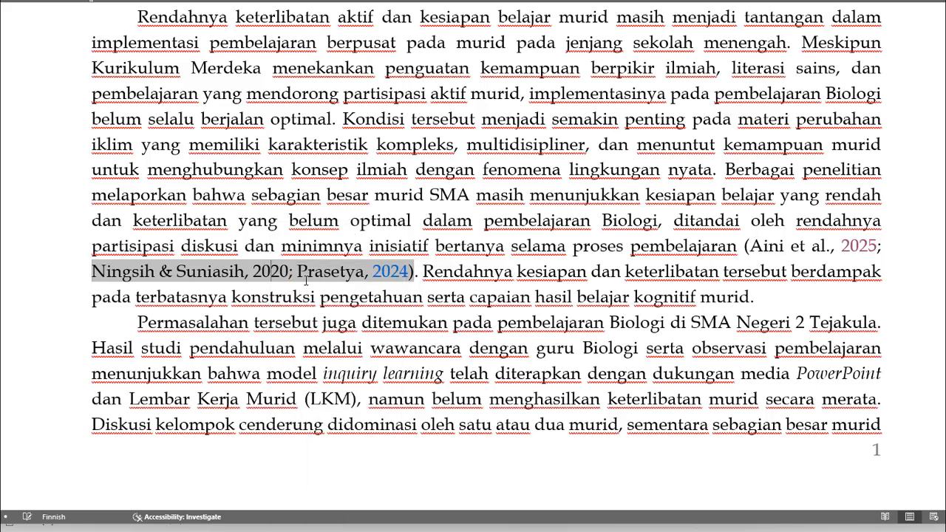
{"action": "right_click", "coordinate": [382, 268]}
{"action": "left_click", "coordinate": [432, 418]}
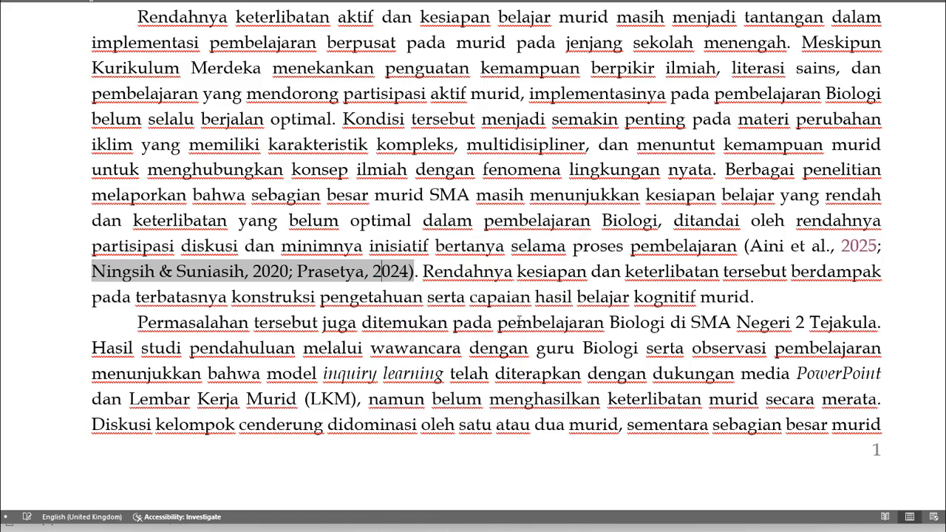
Remove the hyperlink from the citation year 2025 in the first PENDAHULUAN paragraph.
{"action": "right_click", "coordinate": [857, 246]}
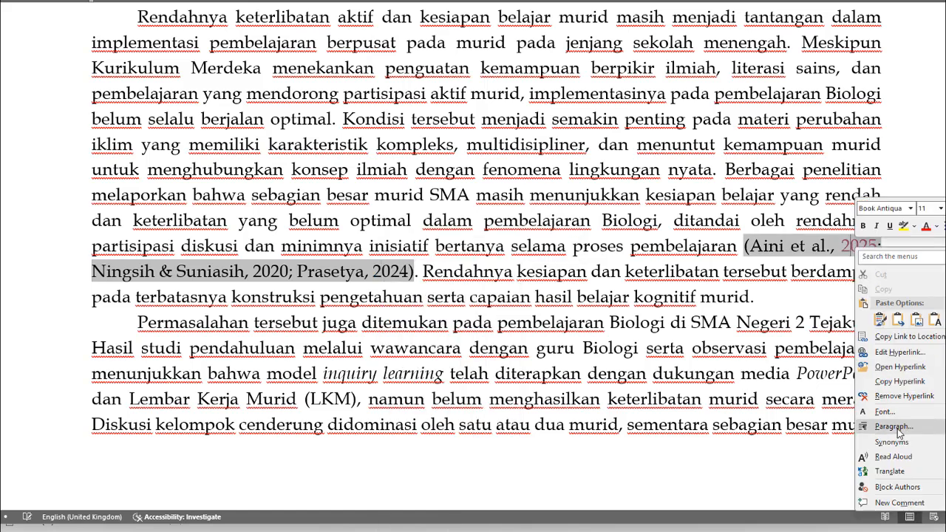
{"action": "left_click", "coordinate": [895, 396]}
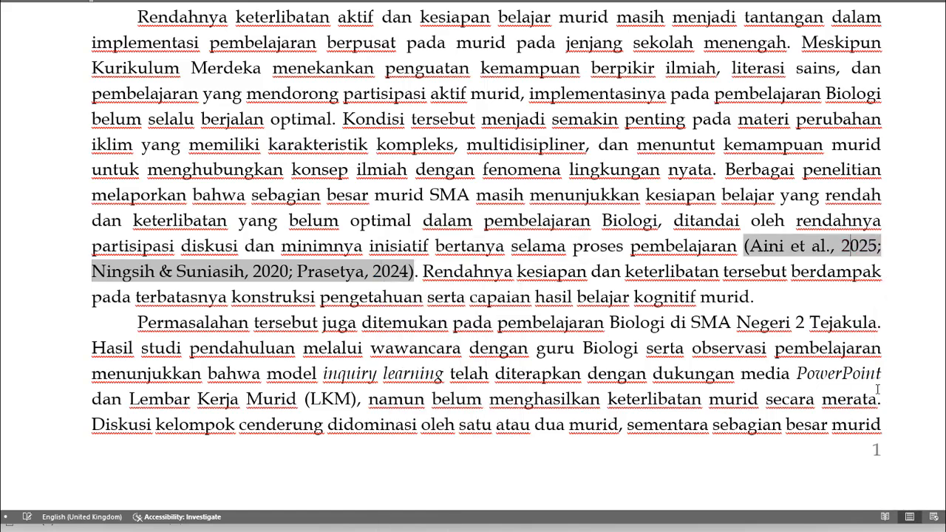
{"action": "left_click", "coordinate": [513, 247]}
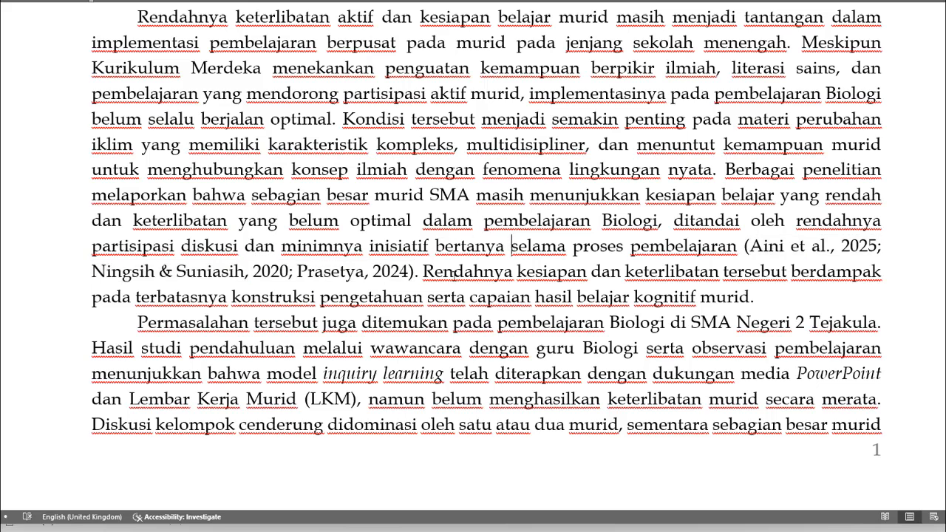
Hyperlink the citation year 2025 to the bookmark named after its cited first author and remove the link's underline.
{"action": "left_click", "coordinate": [850, 246]}
{"action": "left_click_drag", "start_coordinate": [842, 246], "coordinate": [876, 246]}
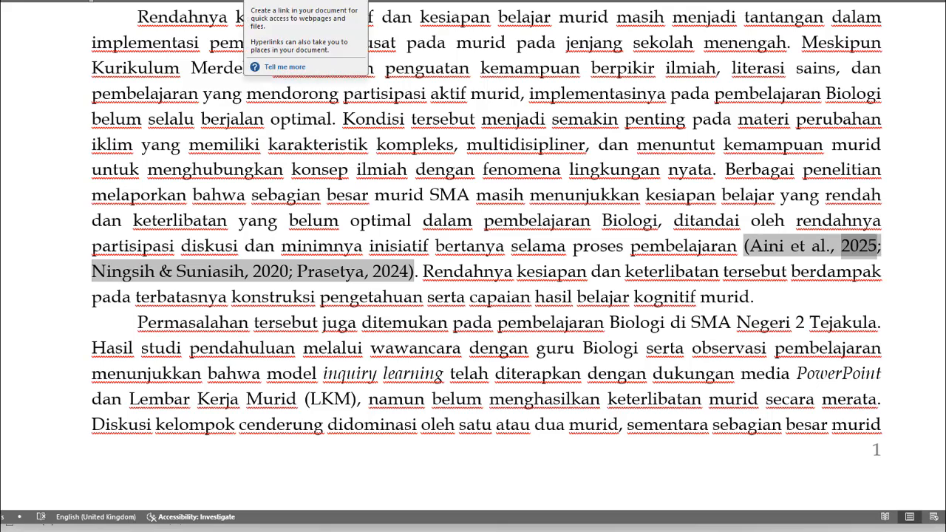
{"action": "key", "text": "ctrl+k"}
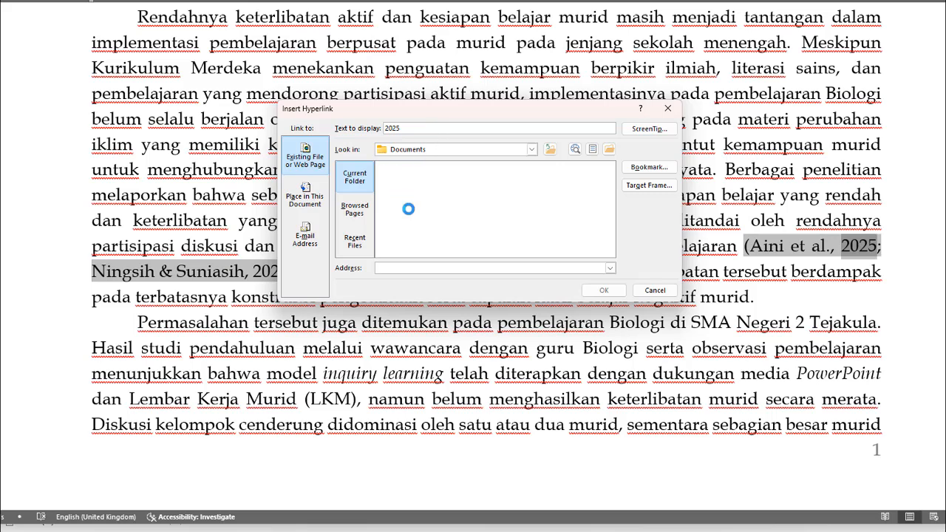
{"action": "left_click", "coordinate": [639, 169]}
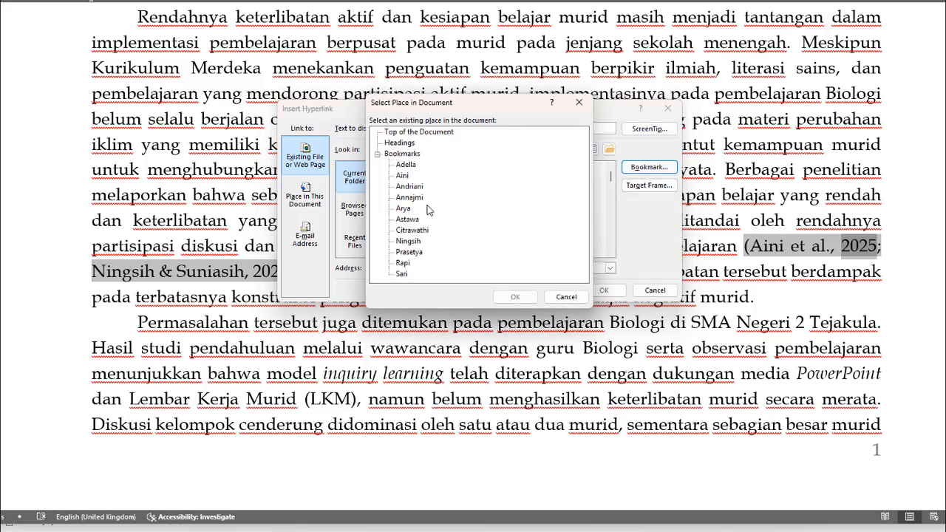
{"action": "left_click", "coordinate": [402, 175]}
{"action": "left_click", "coordinate": [515, 297]}
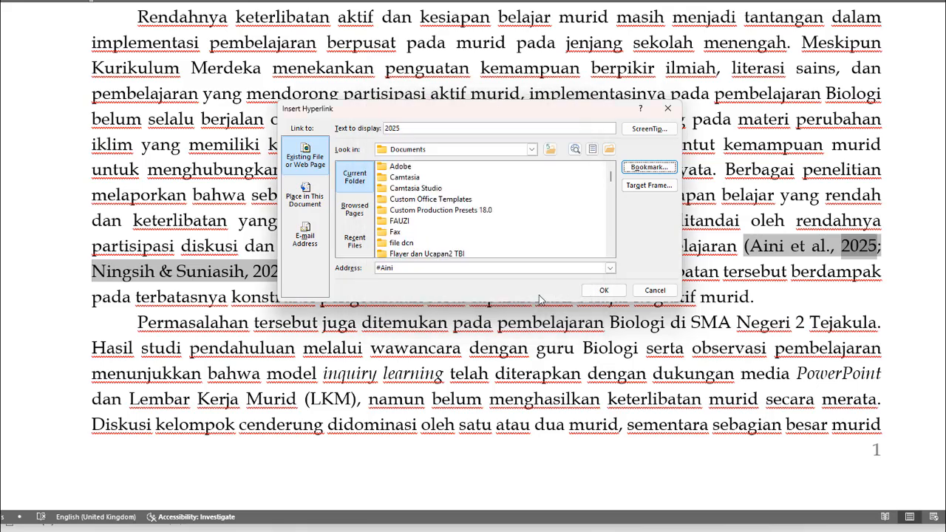
{"action": "left_click", "coordinate": [603, 290]}
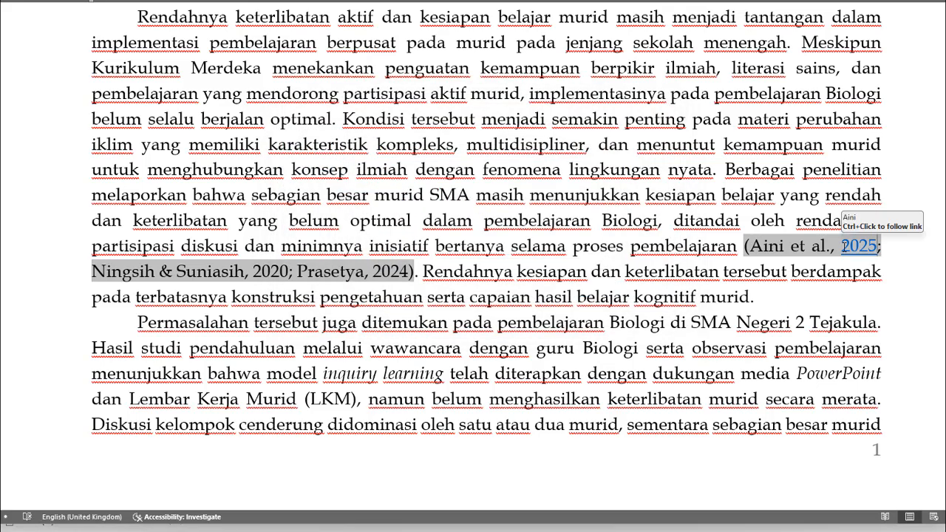
{"action": "double_click", "coordinate": [849, 247]}
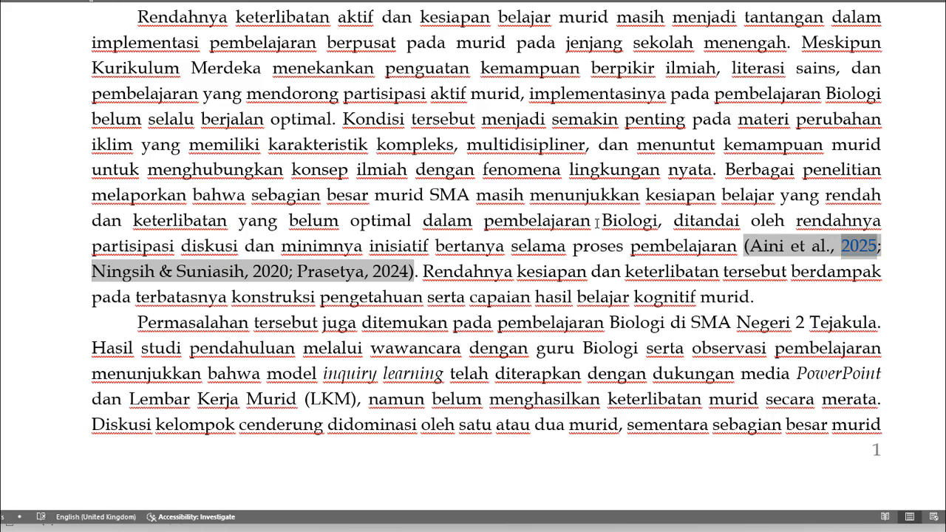
{"action": "left_click", "coordinate": [803, 306]}
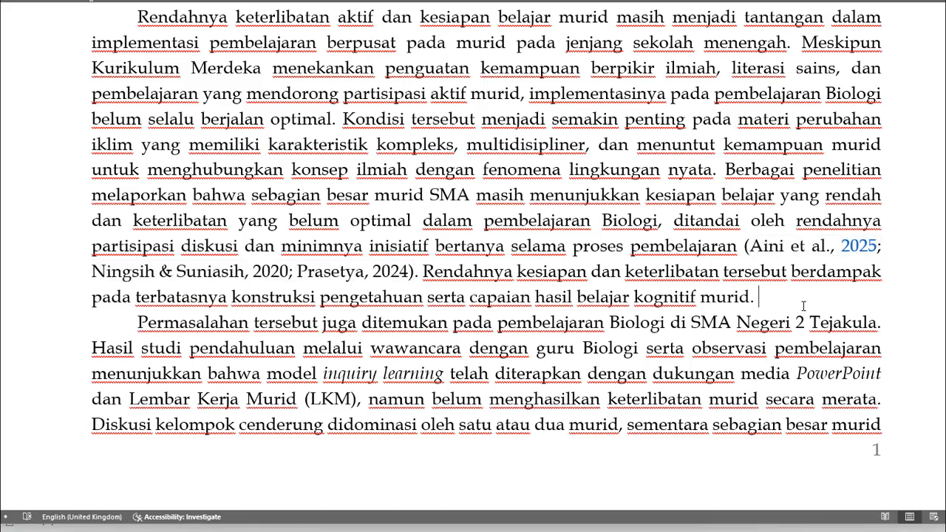
Hyperlink the citation year 2020 in the same citation to its first author's surname bookmark and remove the underline.
{"action": "double_click", "coordinate": [260, 272]}
{"action": "left_click_drag", "start_coordinate": [285, 272], "coordinate": [289, 272]}
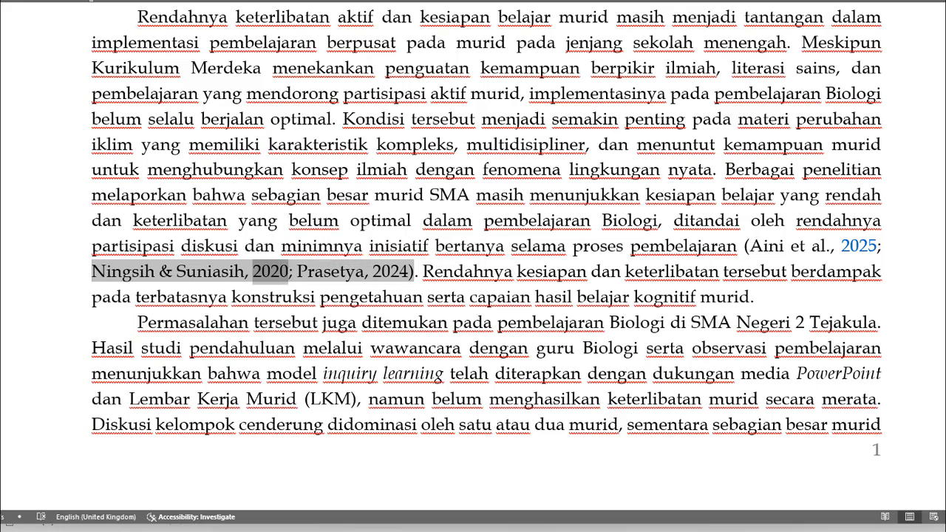
{"action": "key", "text": "ctrl+k"}
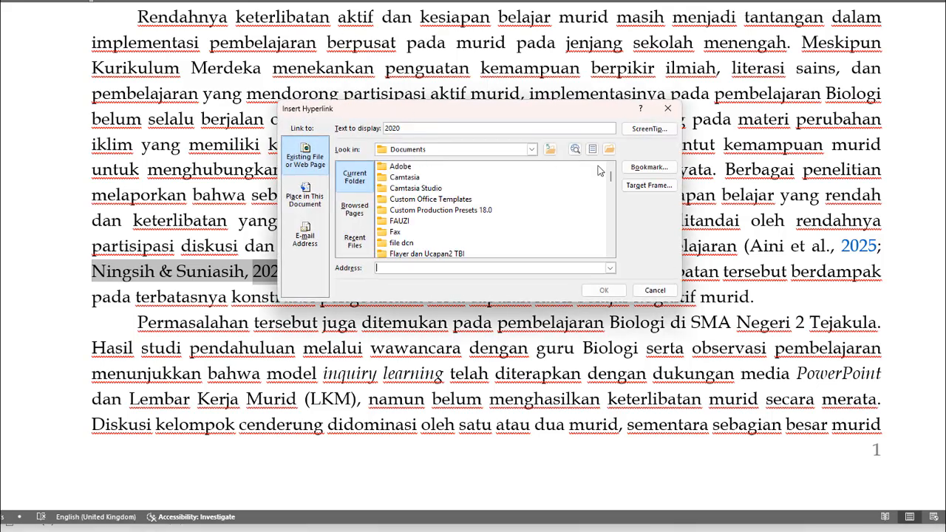
{"action": "left_click", "coordinate": [629, 168]}
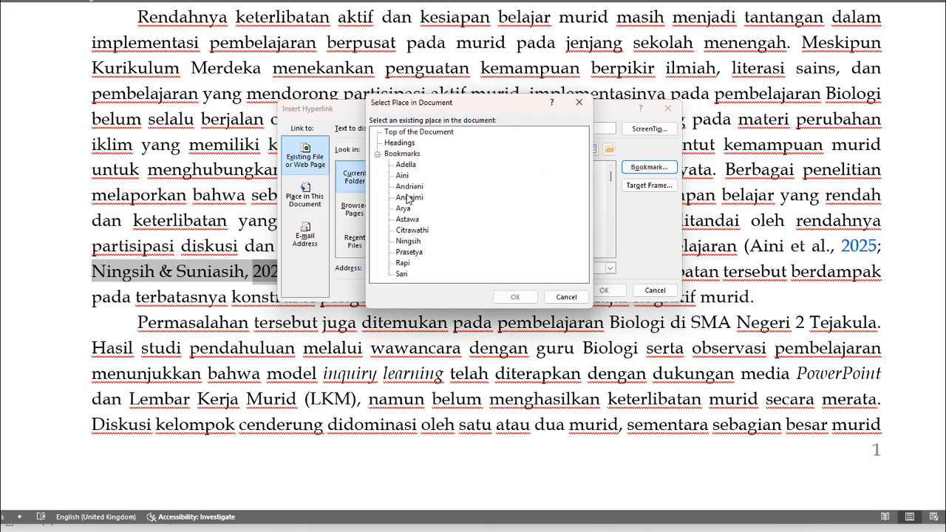
{"action": "left_click", "coordinate": [408, 241]}
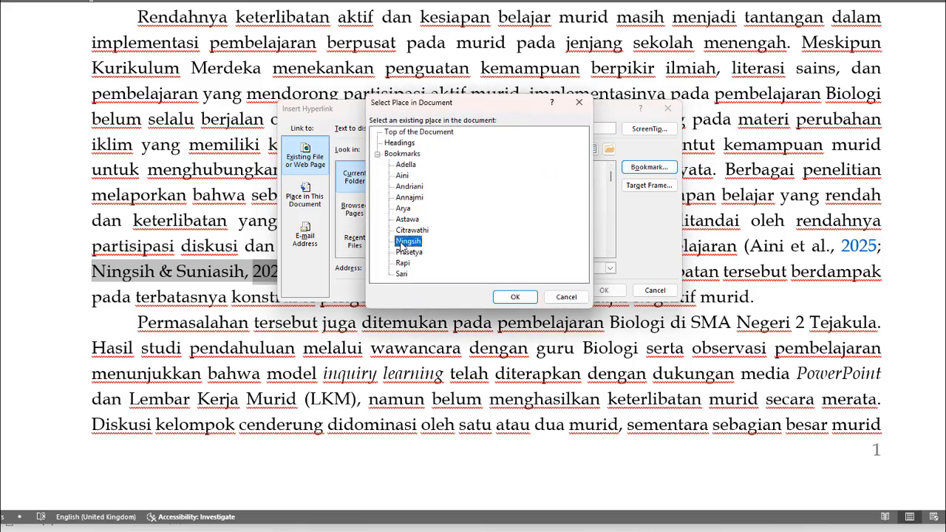
{"action": "left_click", "coordinate": [523, 299]}
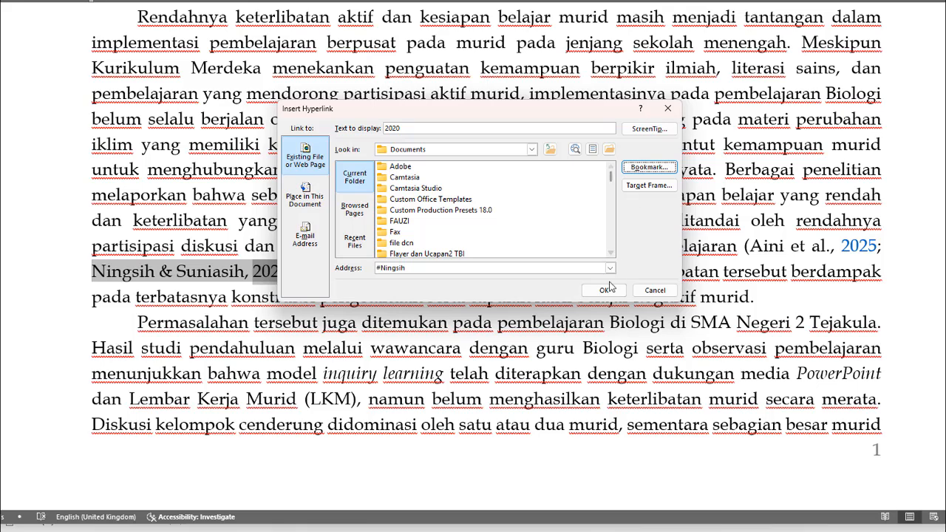
{"action": "left_click", "coordinate": [605, 291]}
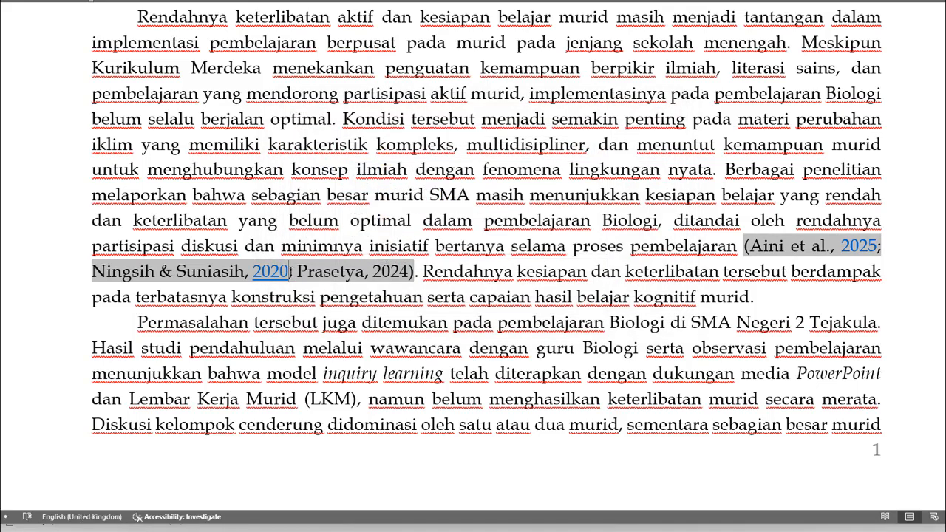
{"action": "key", "text": "shift+Left"}
{"action": "key", "text": "shift+Left"}
{"action": "key", "text": "shift+Left"}
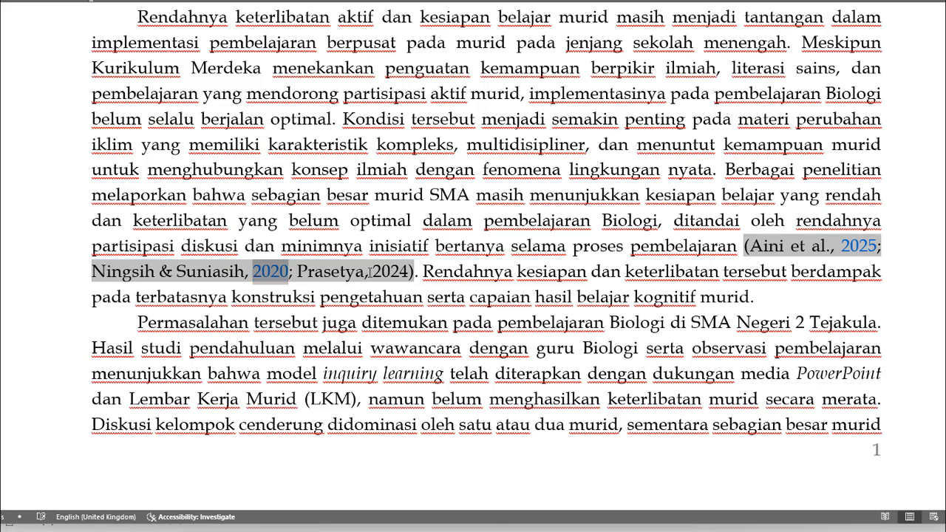
Hyperlink the citation year 2024 to the bookmark with its cited author's surname and clear the link's underline.
{"action": "left_click_drag", "start_coordinate": [375, 272], "coordinate": [409, 273]}
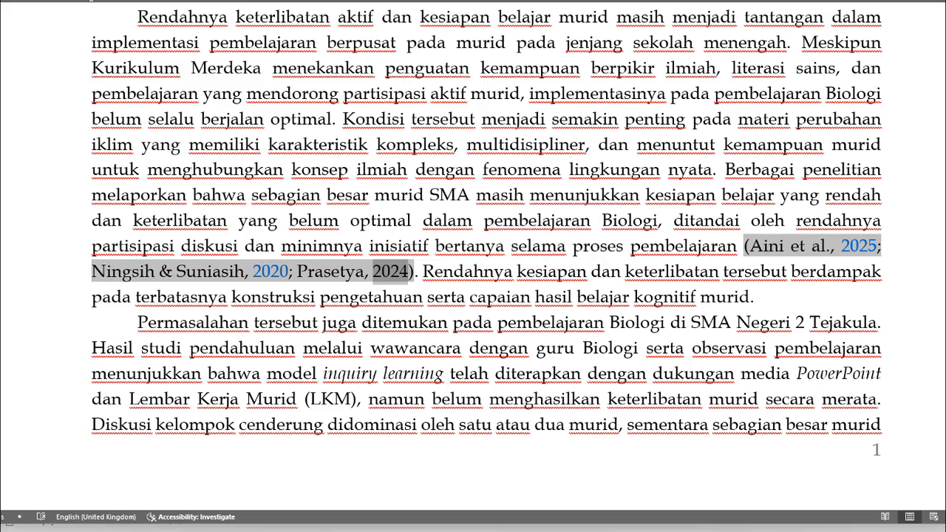
{"action": "key", "text": "ctrl+k"}
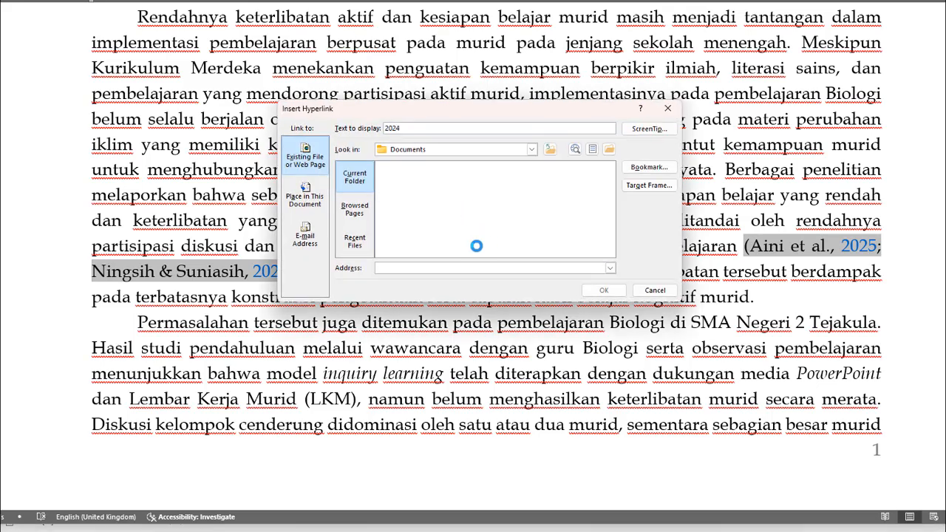
{"action": "left_click", "coordinate": [633, 168]}
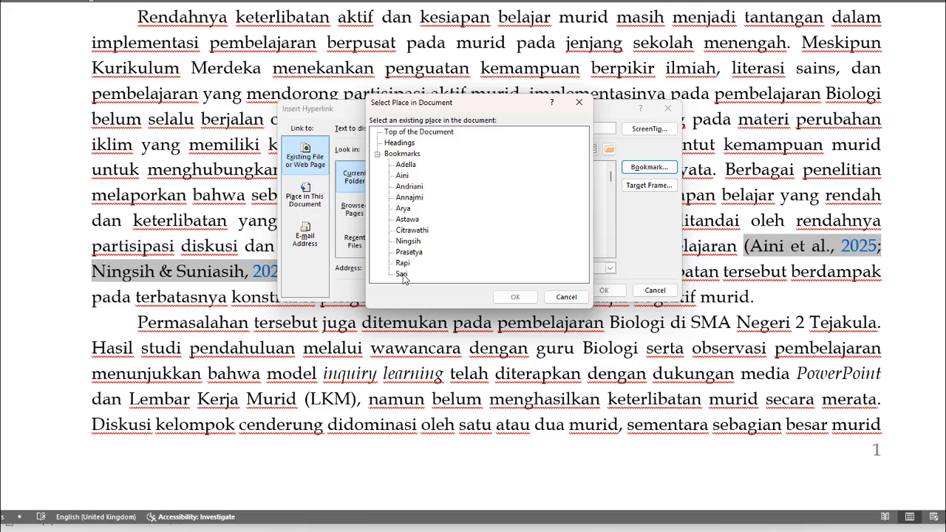
{"action": "left_click", "coordinate": [409, 252]}
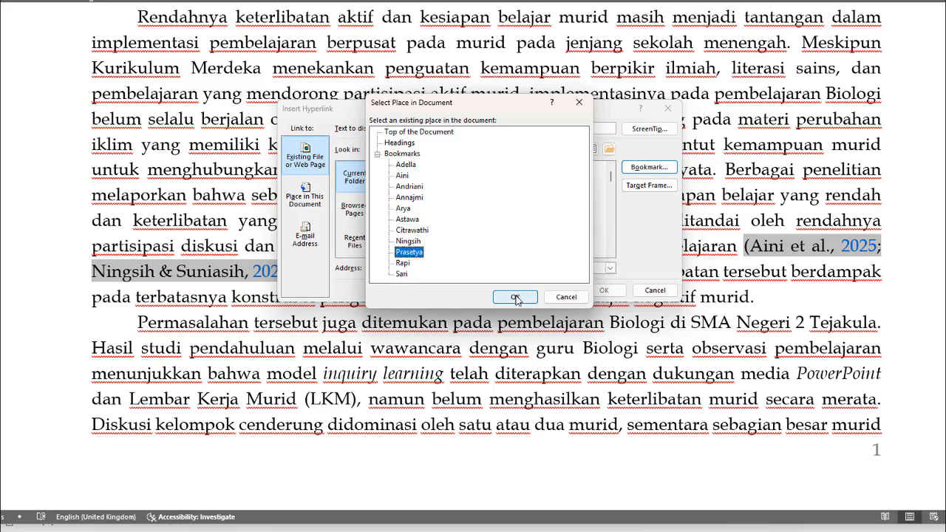
{"action": "left_click", "coordinate": [515, 296]}
{"action": "left_click", "coordinate": [604, 290]}
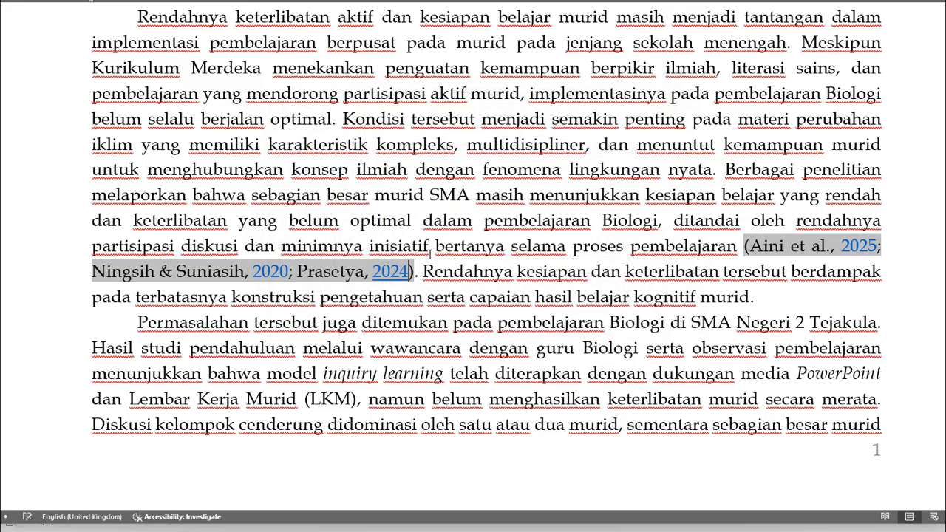
{"action": "double_click", "coordinate": [399, 270]}
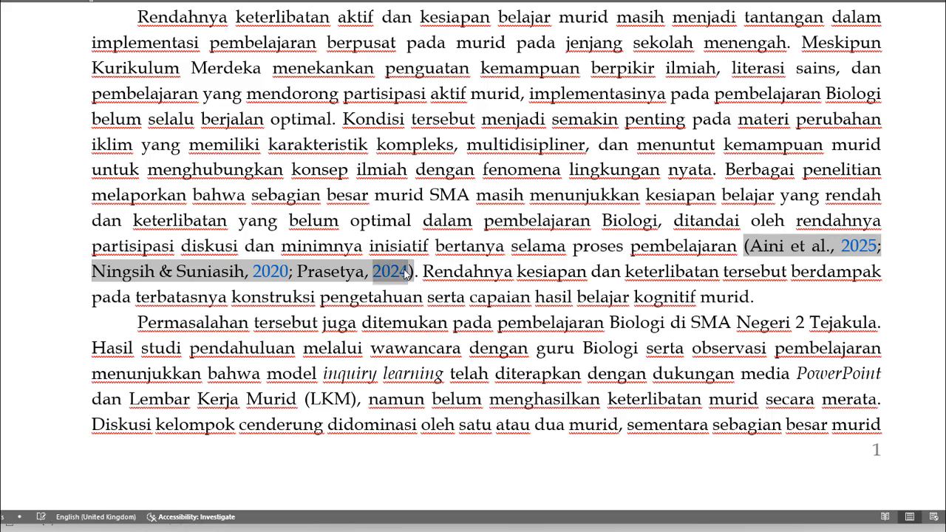
{"action": "left_click", "coordinate": [501, 332]}
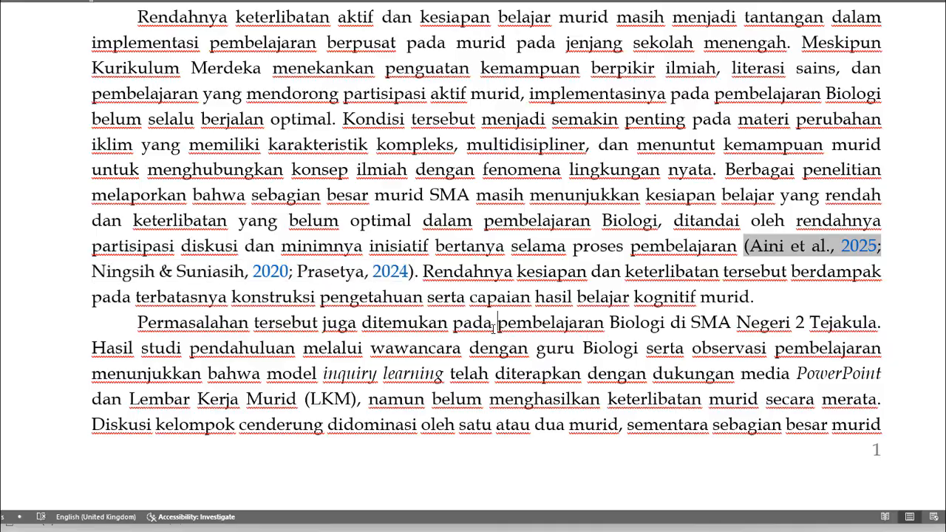
Look through the article from PENDAHULUAN to Tabel 1 for in-text citations whose years still need links.
{"action": "scroll", "coordinate": [340, 314], "scroll_direction": "down", "scroll_amount": 3}
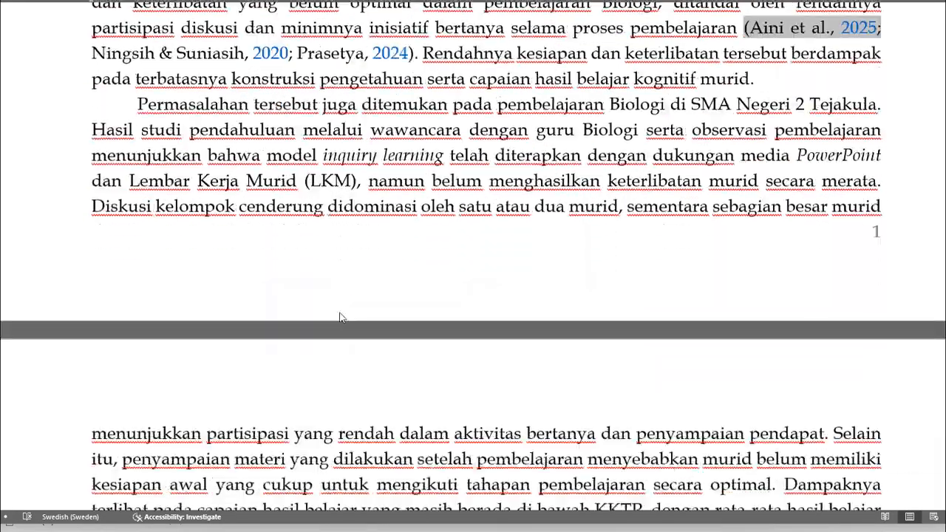
{"action": "scroll", "coordinate": [340, 314], "scroll_direction": "up", "scroll_amount": 4}
{"action": "scroll", "coordinate": [340, 313], "scroll_direction": "down", "scroll_amount": 15}
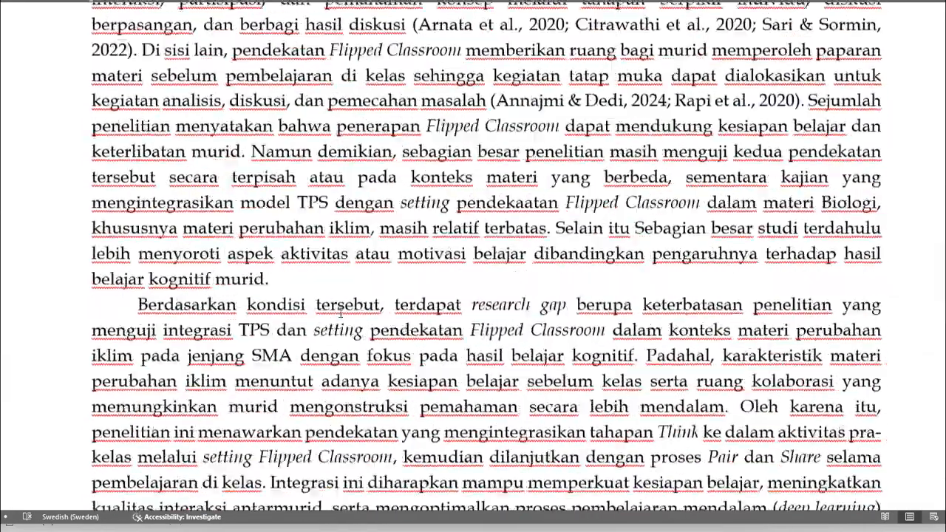
{"action": "scroll", "coordinate": [340, 314], "scroll_direction": "down", "scroll_amount": 15}
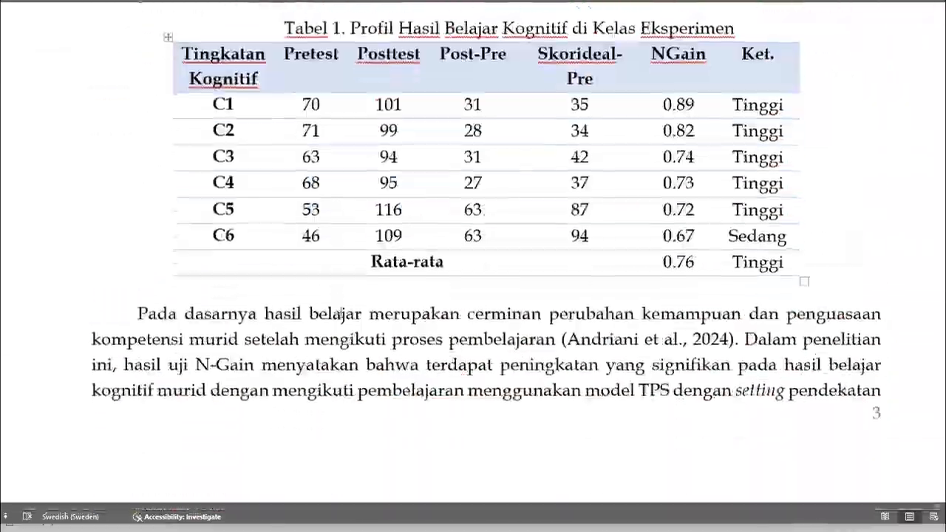
{"action": "scroll", "coordinate": [340, 316], "scroll_direction": "up", "scroll_amount": 5}
{"action": "scroll", "coordinate": [340, 316], "scroll_direction": "up", "scroll_amount": 20}
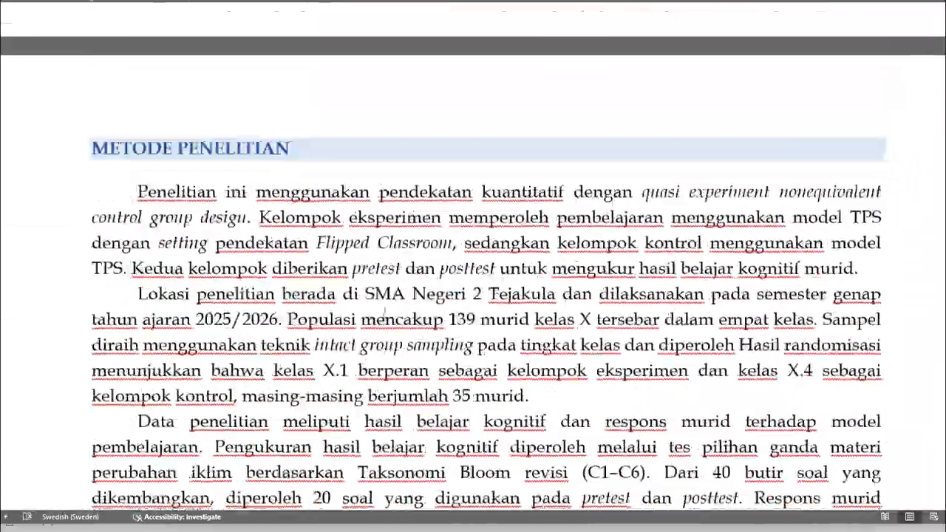
{"action": "scroll", "coordinate": [383, 316], "scroll_direction": "up", "scroll_amount": 15}
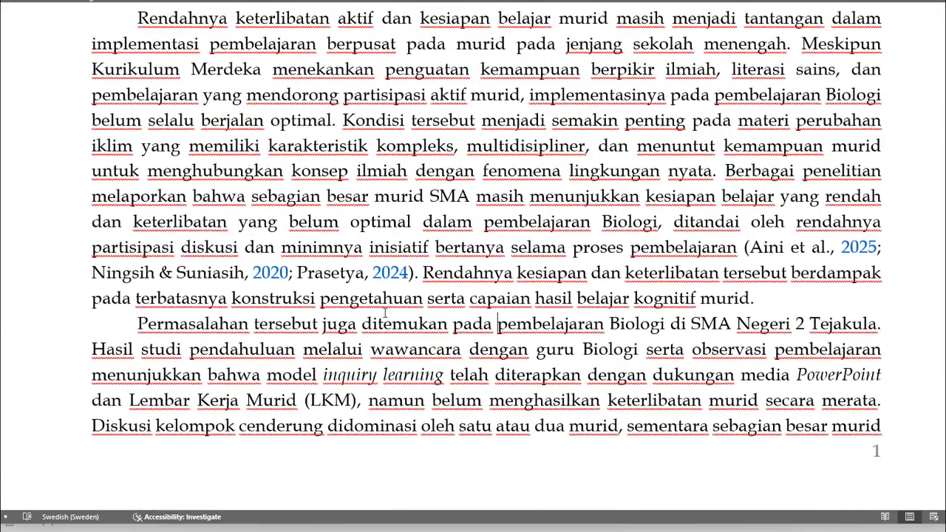
{"action": "scroll", "coordinate": [385, 312], "scroll_direction": "down", "scroll_amount": 3}
{"action": "scroll", "coordinate": [385, 313], "scroll_direction": "down", "scroll_amount": 1}
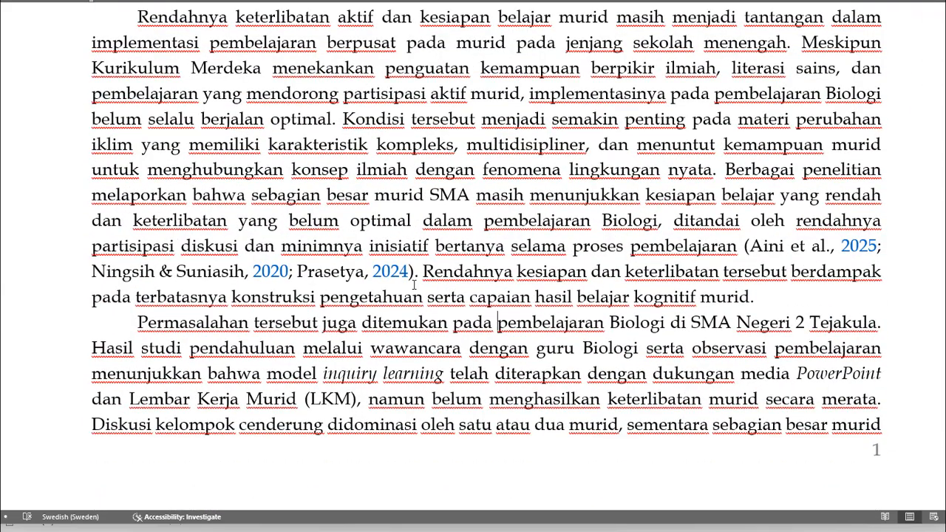
{"action": "left_click", "coordinate": [376, 271]}
{"action": "left_click", "coordinate": [444, 273]}
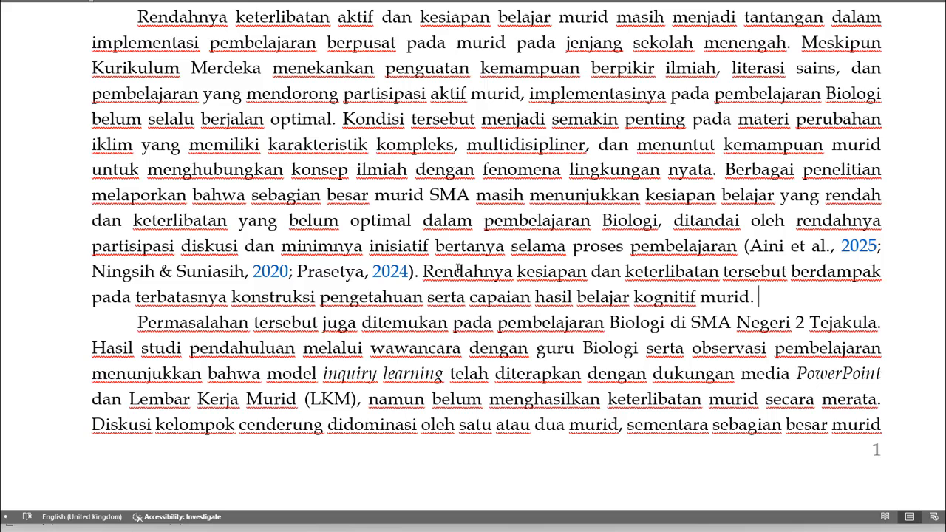
{"action": "left_click", "coordinate": [558, 272]}
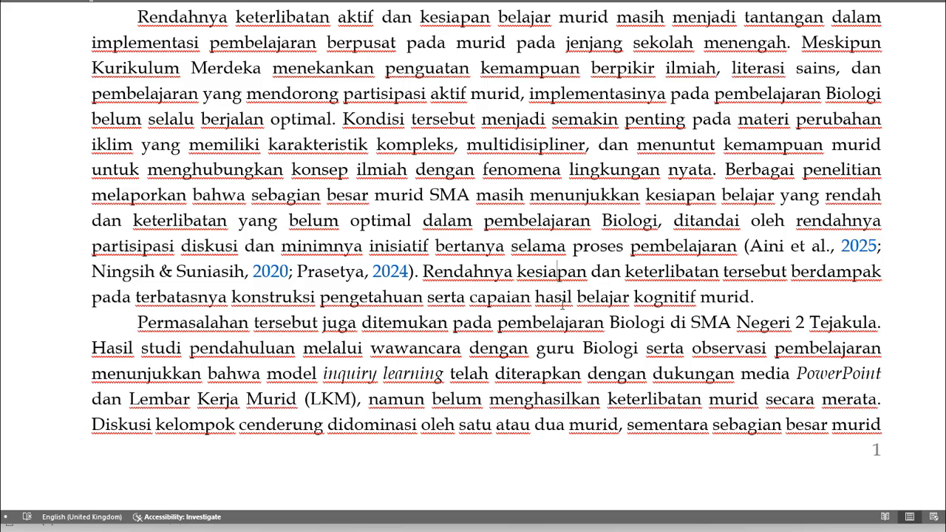